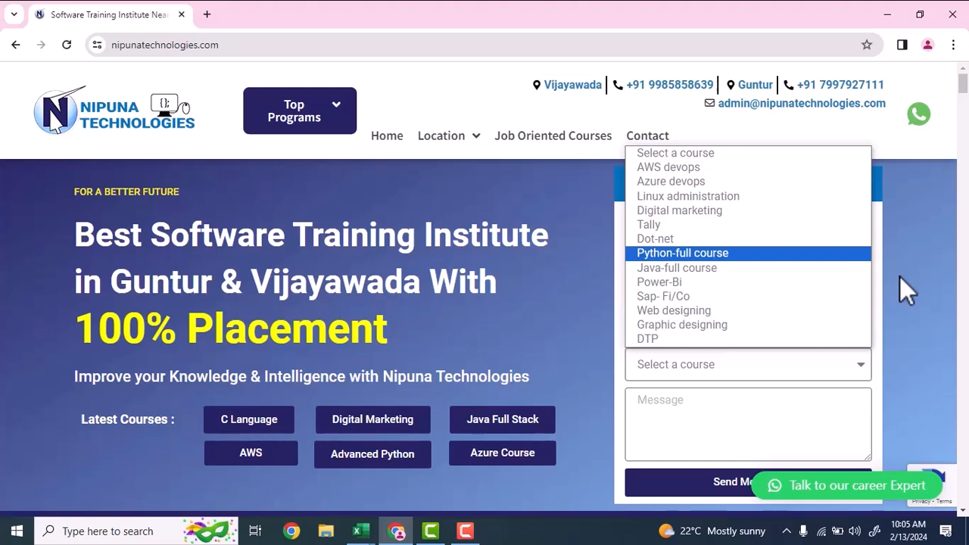
left_click(899, 276)
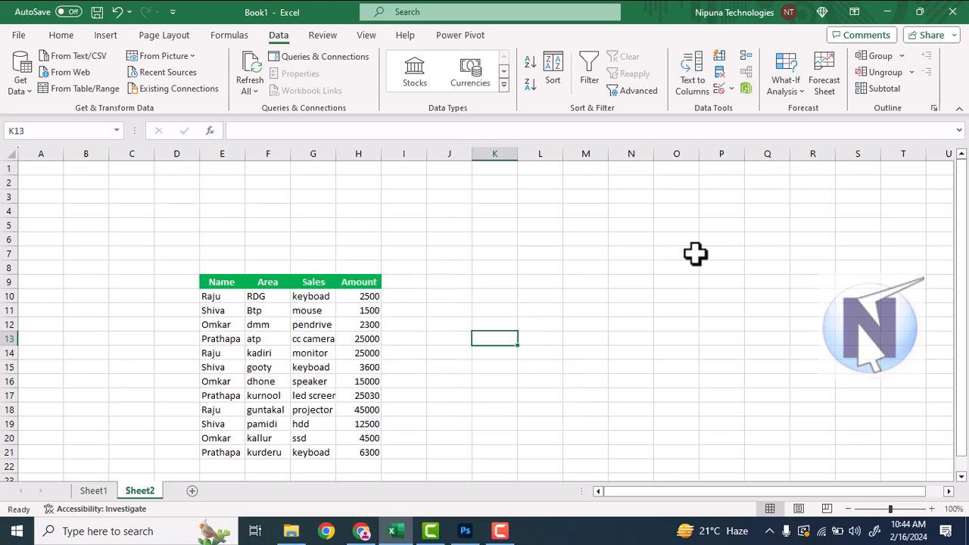
left_click(442, 338)
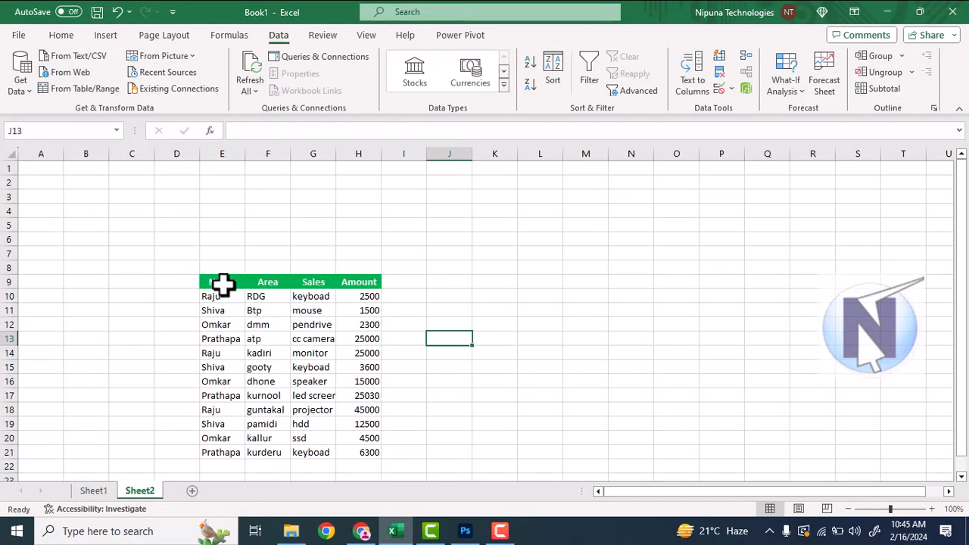
Step: Apply all borders to the sales table in E9:H21
left_click_drag(223, 284, 359, 454)
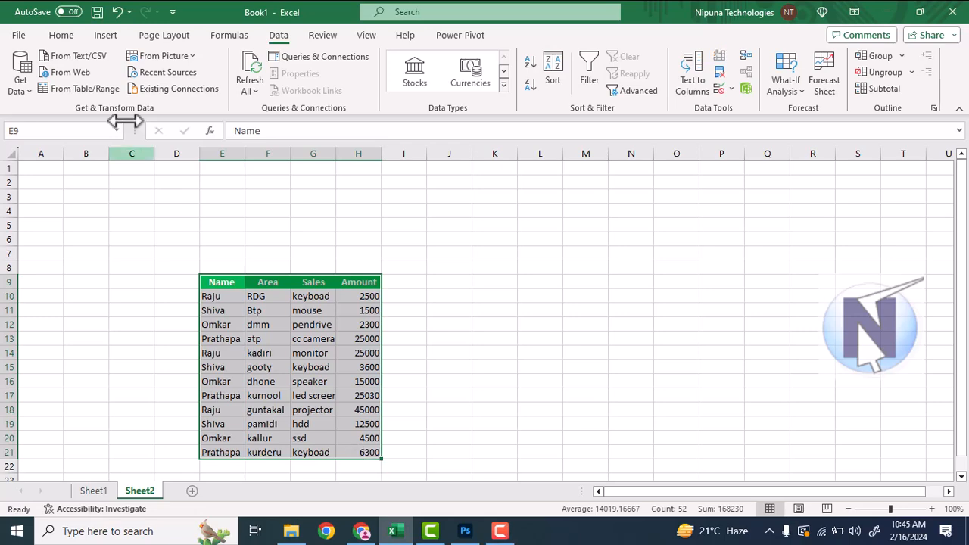
left_click(60, 36)
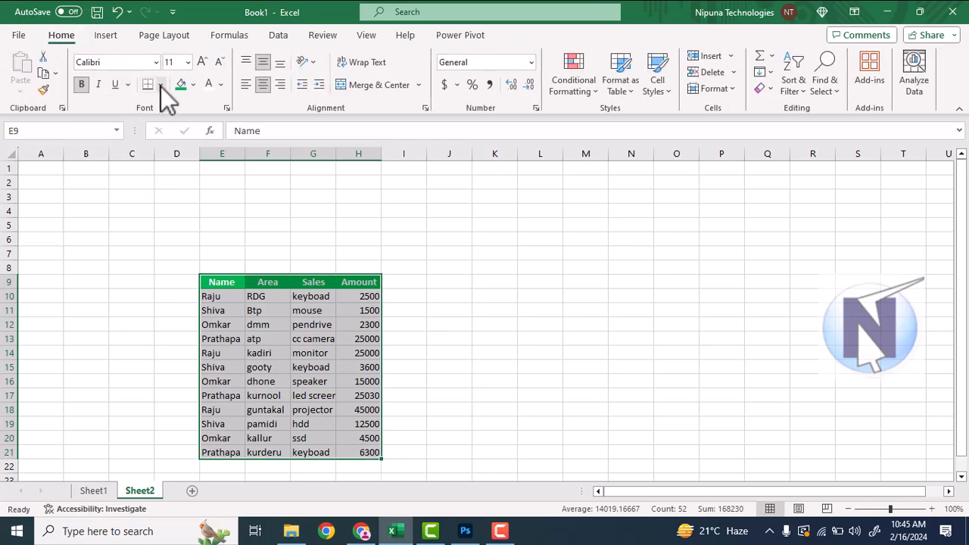
left_click(161, 86)
left_click(182, 225)
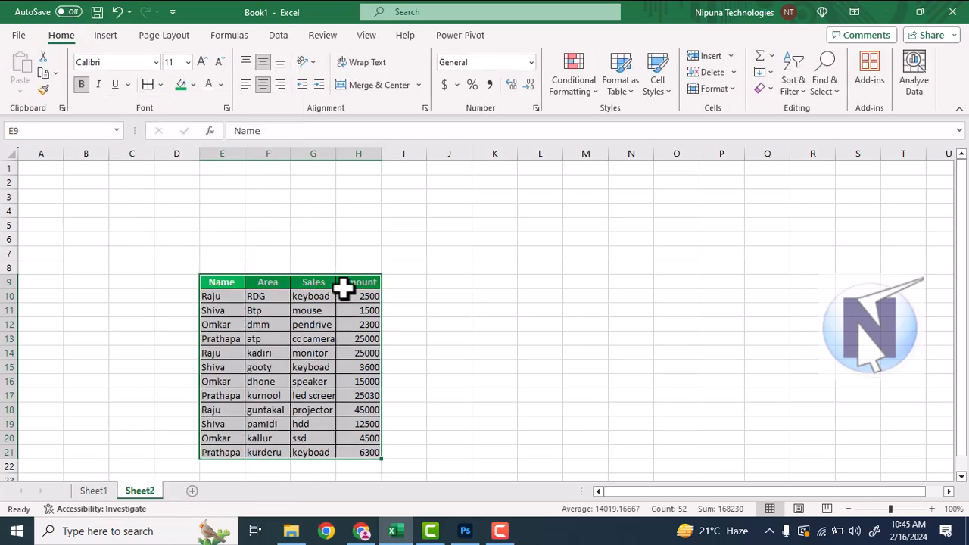
Step: Review the sales table's Name, Area, Sales and Amount columns and the entries in its first rows
left_click(324, 309)
left_click(281, 308)
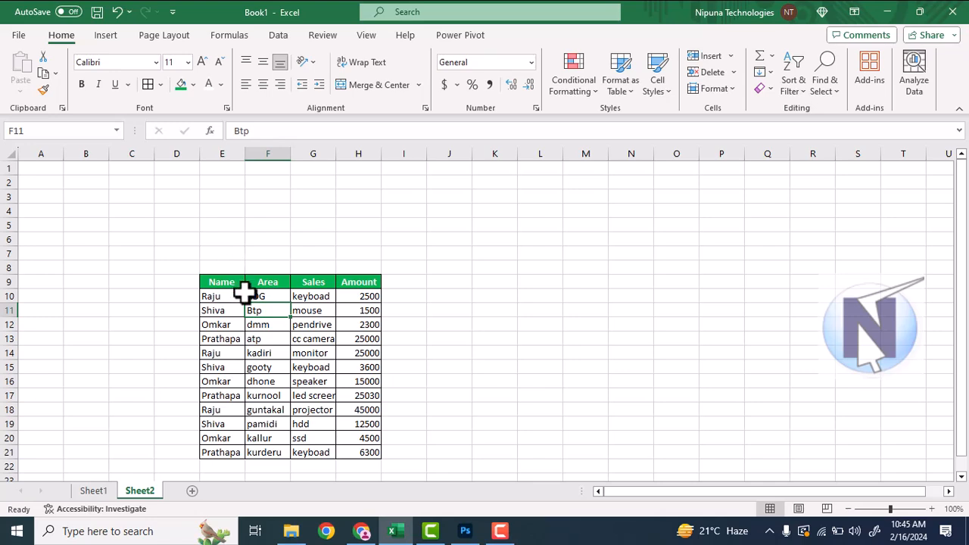
left_click_drag(220, 300, 218, 335)
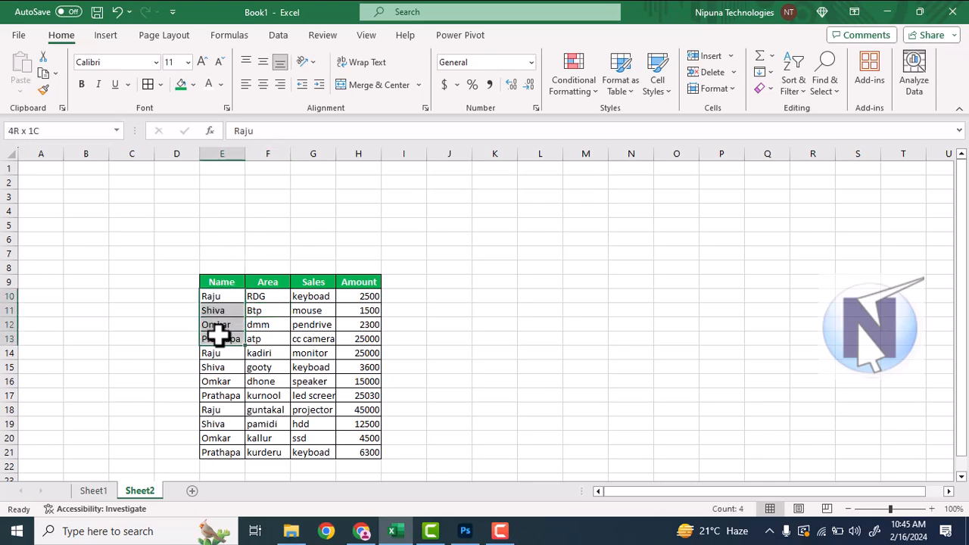
left_click_drag(266, 299, 264, 341)
left_click(317, 299)
left_click_drag(317, 297, 311, 448)
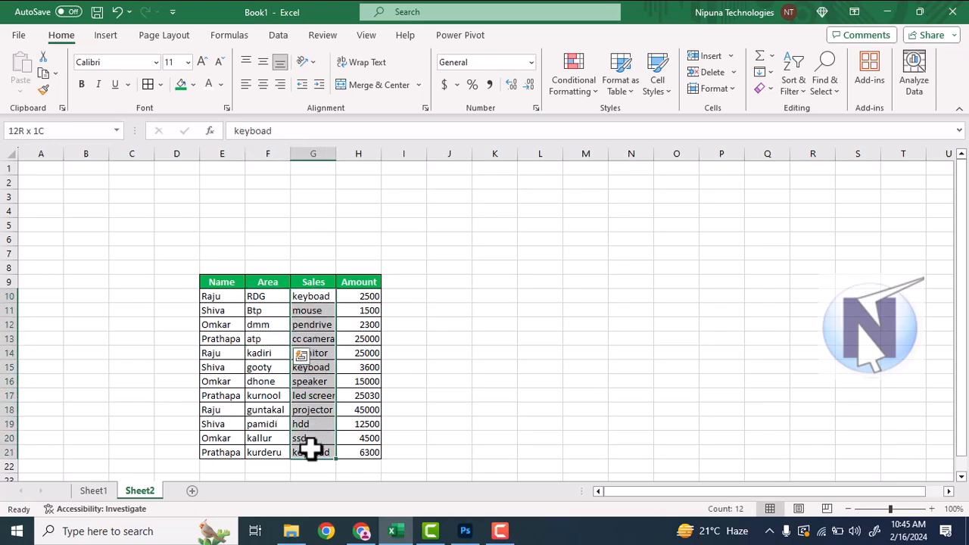
left_click_drag(368, 299, 357, 452)
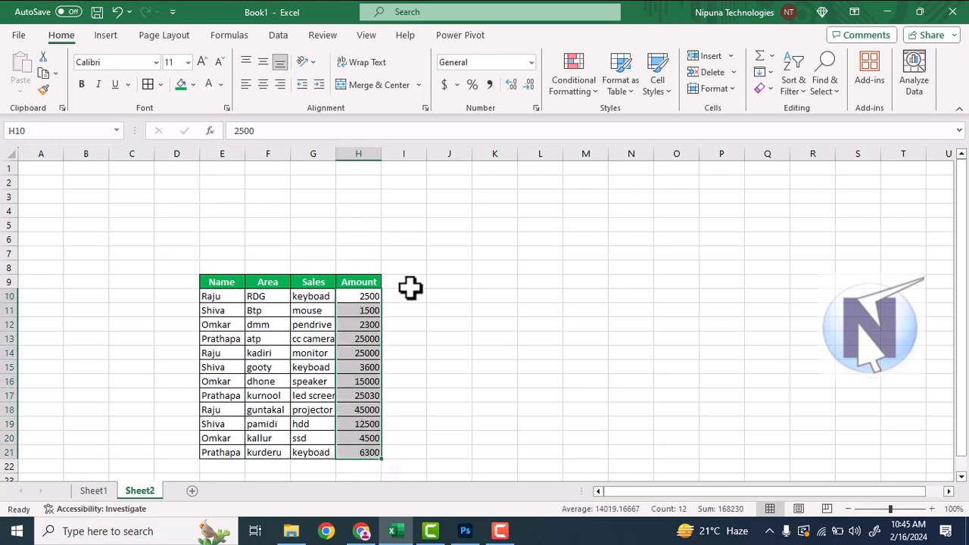
left_click(410, 286)
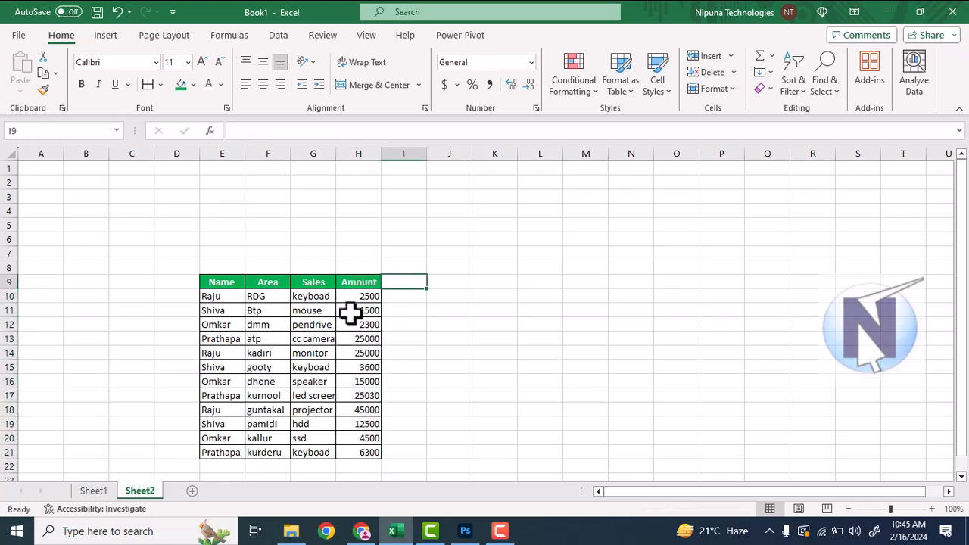
left_click_drag(364, 299, 363, 312)
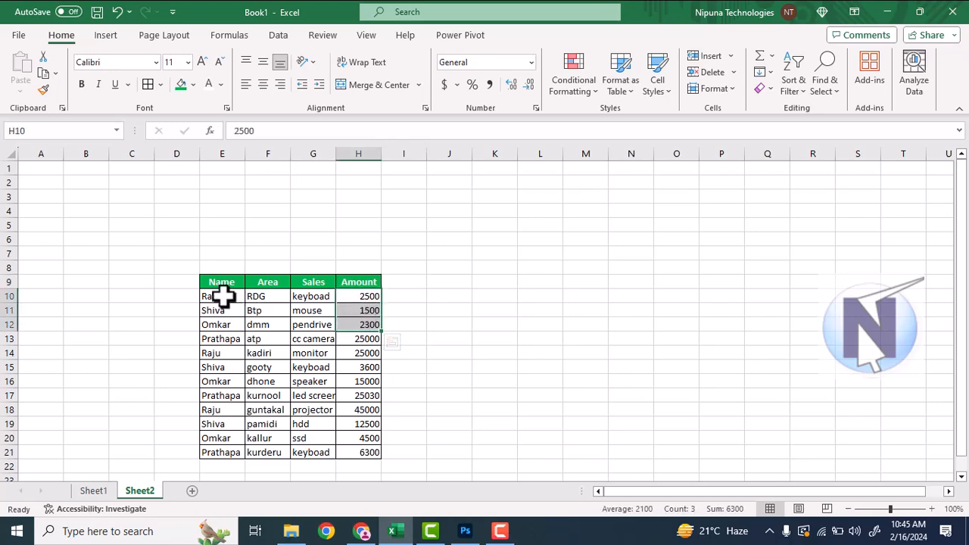
left_click_drag(222, 296, 227, 320)
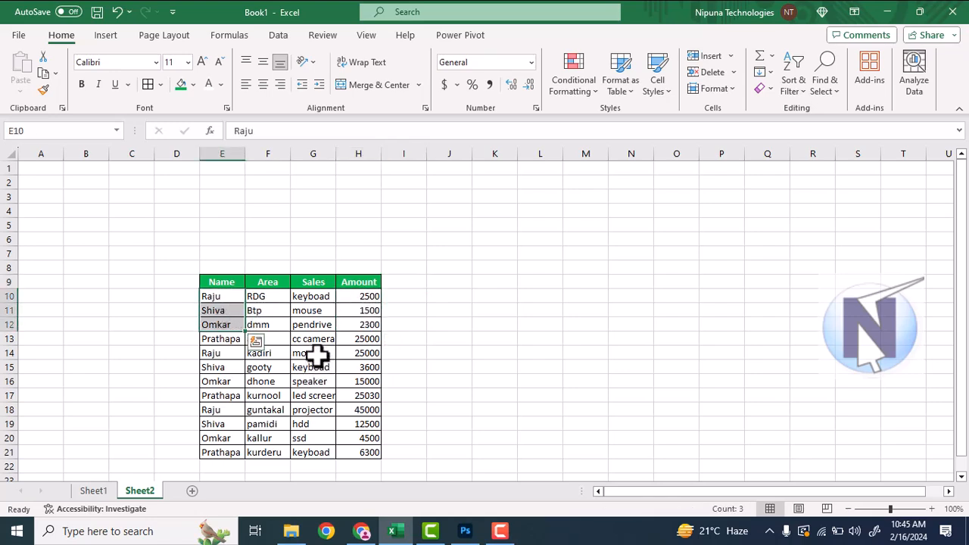
left_click(214, 296)
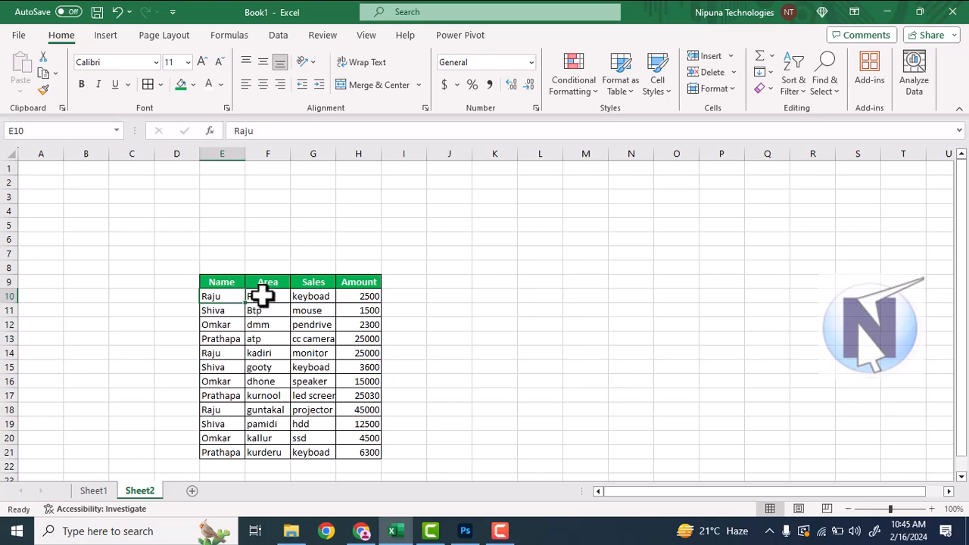
left_click(261, 296)
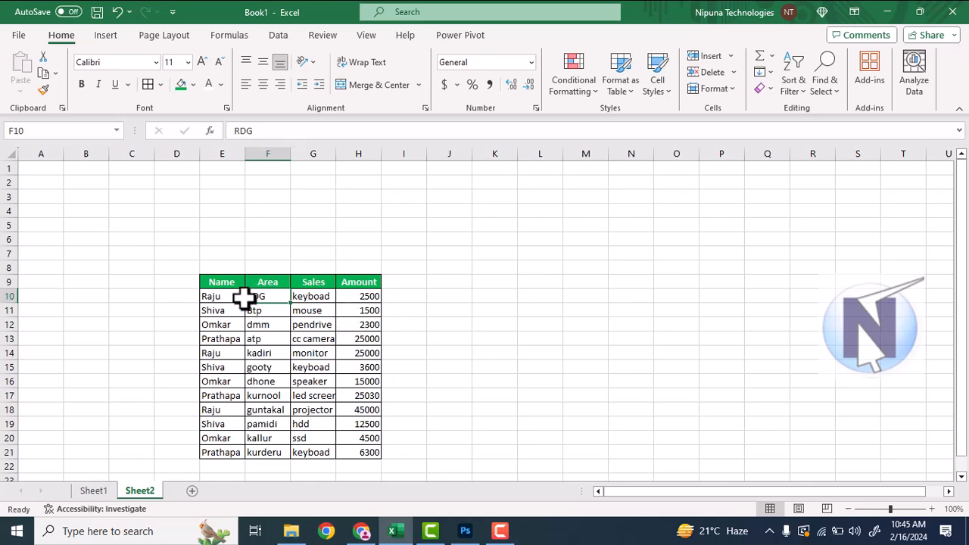
Step: Sort the sales table in E9:H21 by Name on cell values in A to Z order, treating the first row as headers
left_click_drag(210, 281, 368, 465)
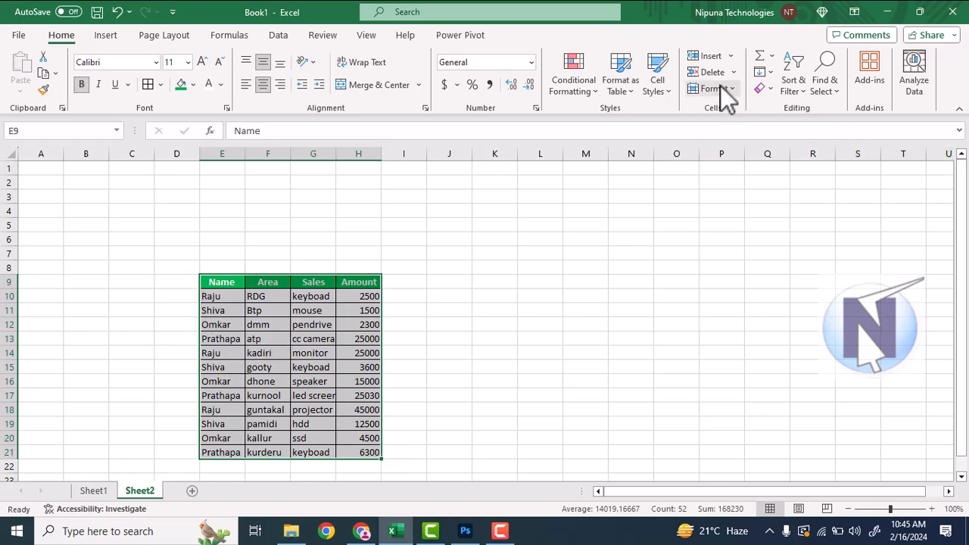
left_click(271, 38)
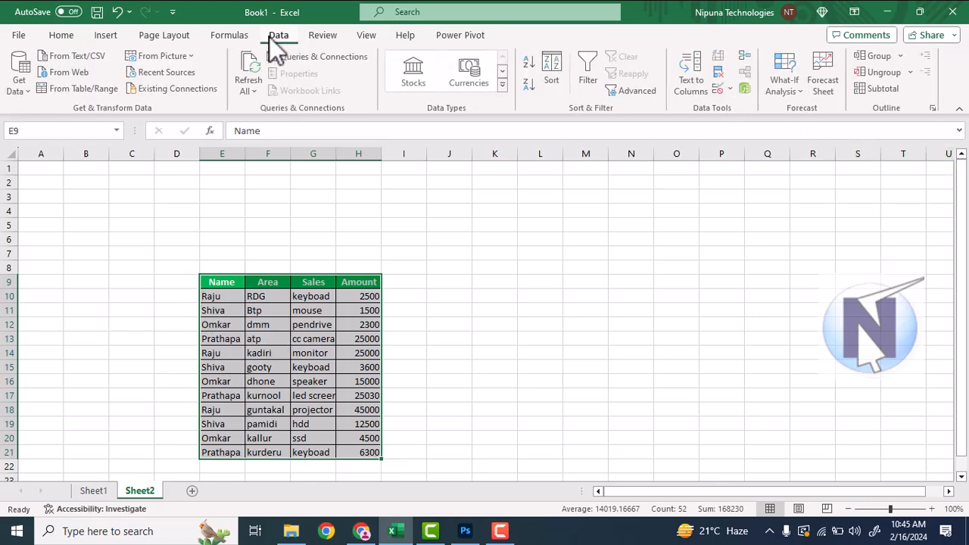
left_click(543, 77)
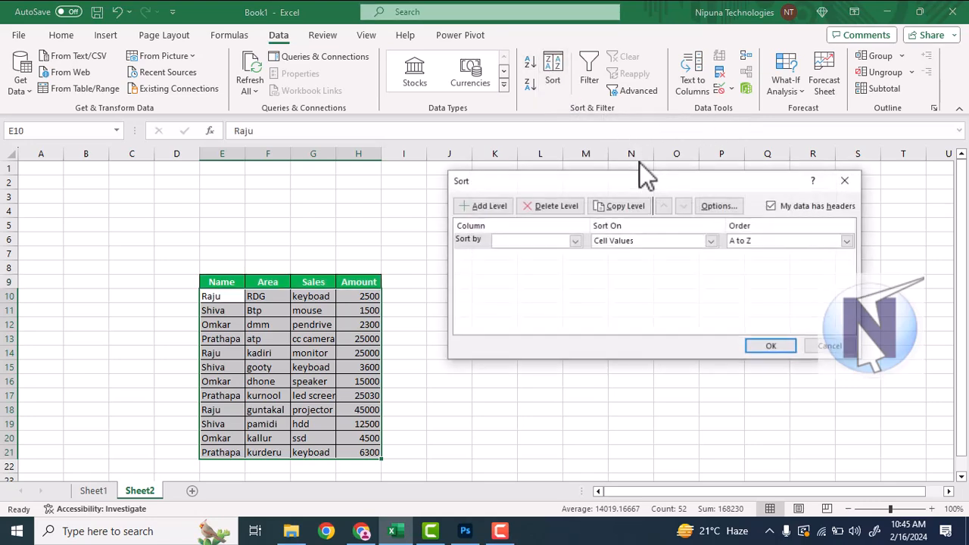
left_click(575, 241)
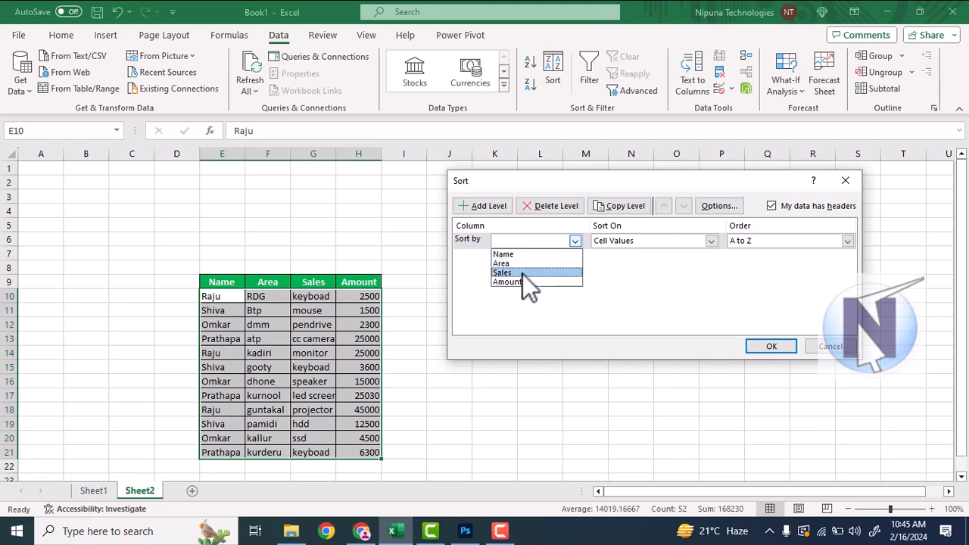
left_click(524, 255)
left_click(766, 347)
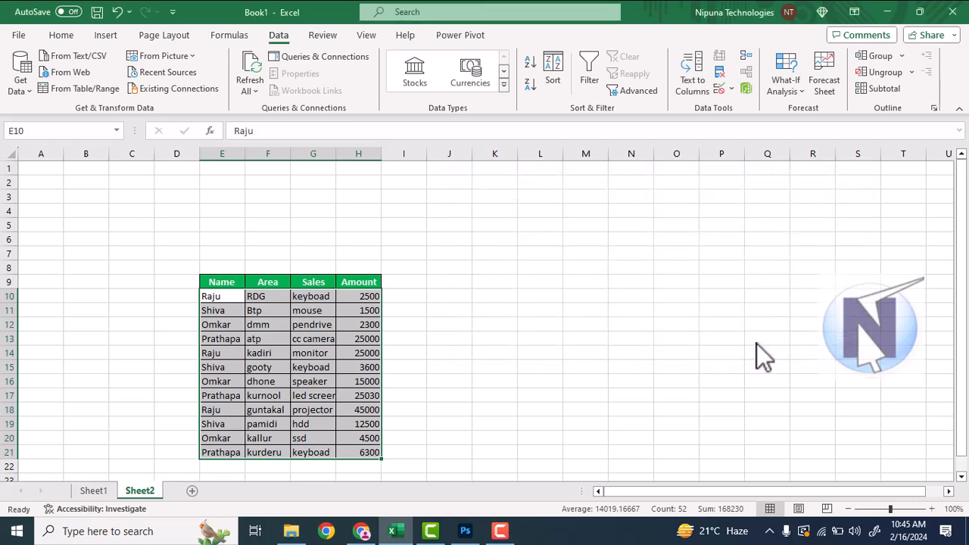
left_click(226, 298)
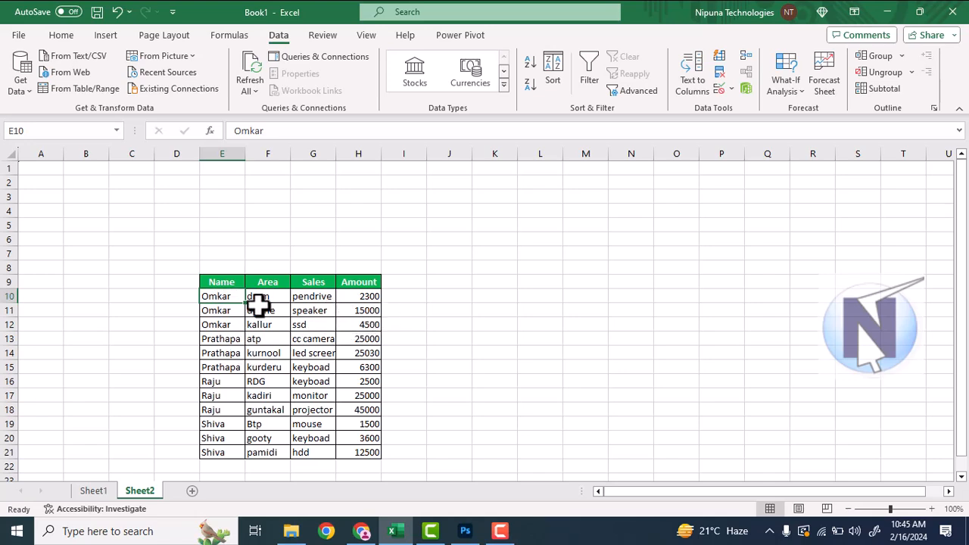
Step: Add subtotals to the table in E9:H21 at each change in Name, using Sum on the Amount column with the summary below the data
left_click_drag(222, 283, 362, 452)
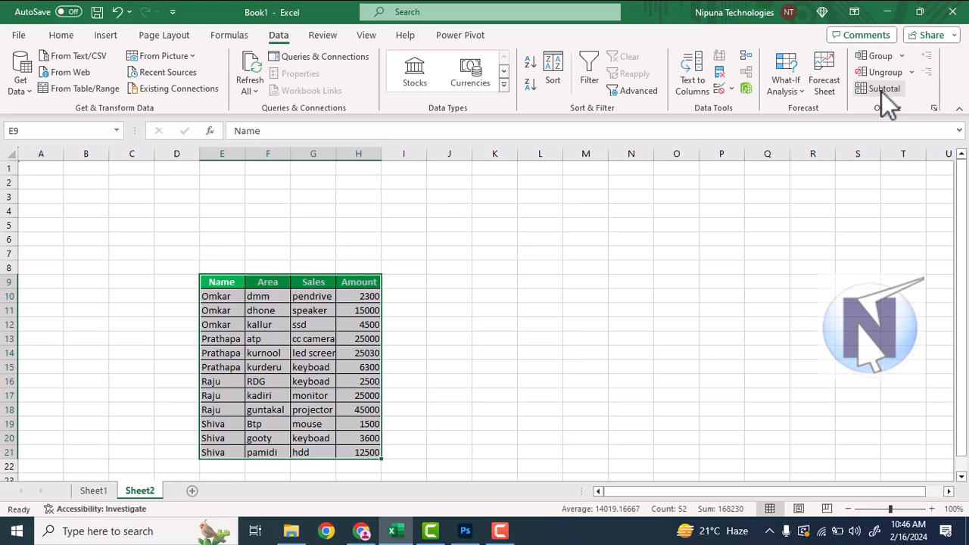
key("ctrl+q")
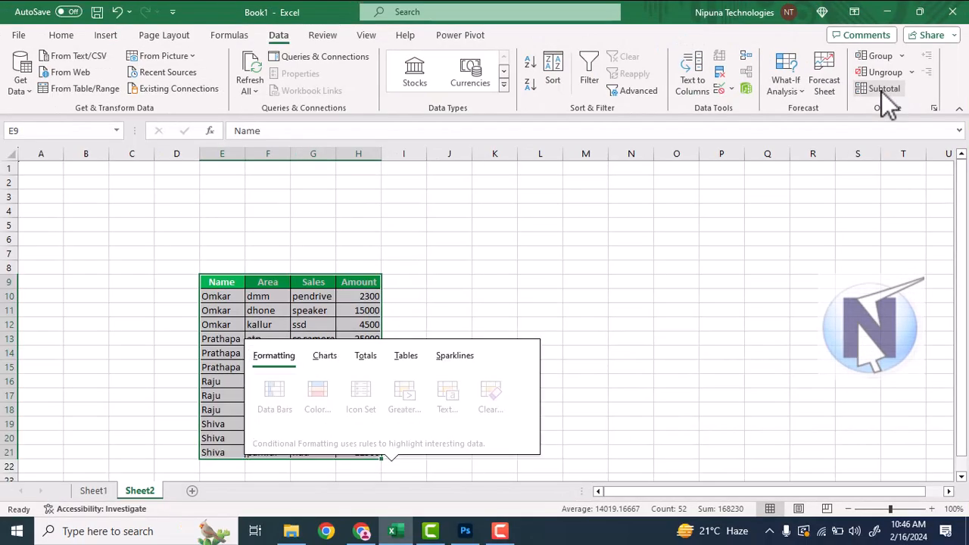
key("Escape")
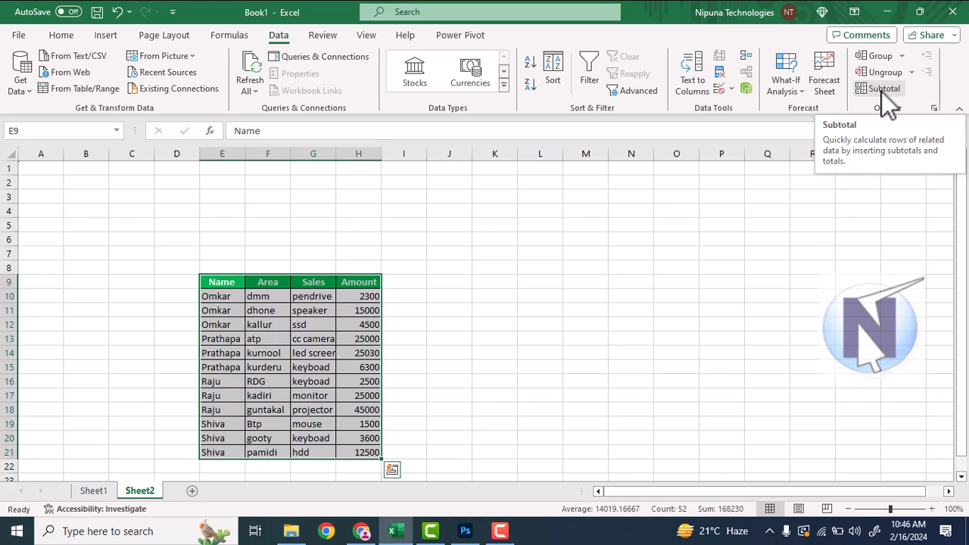
left_click(892, 89)
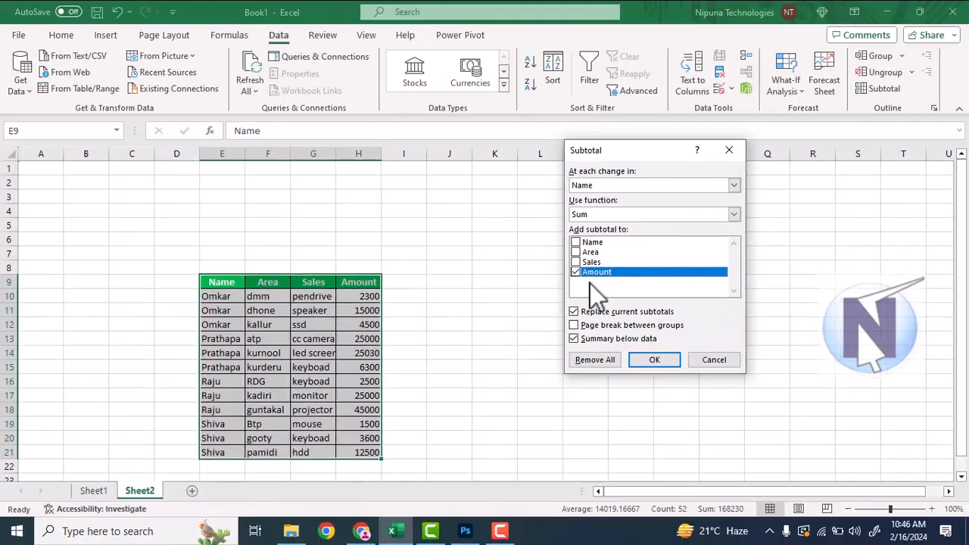
left_click(654, 364)
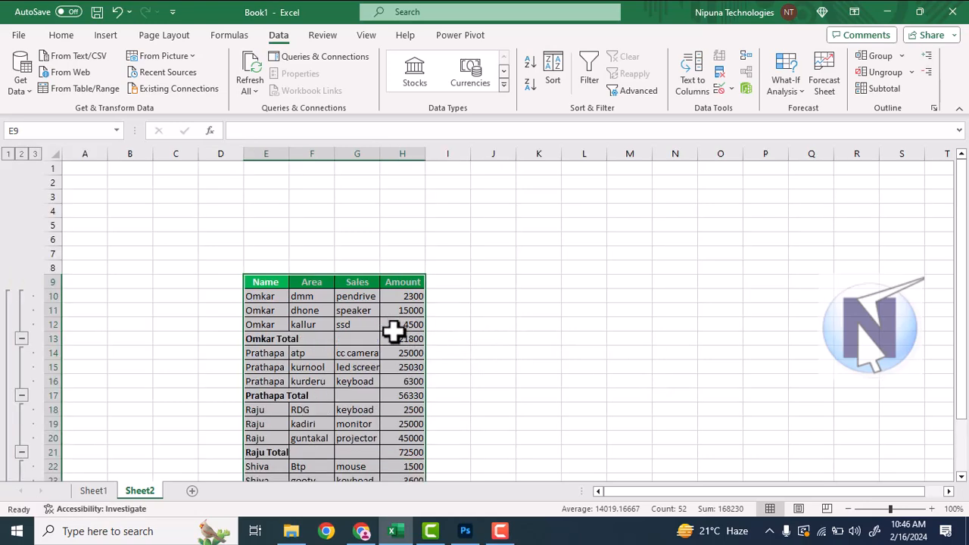
Step: Examine the first name group's areas, sales items and amounts in rows 10 to 12 and its subtotal in H13
left_click(351, 338)
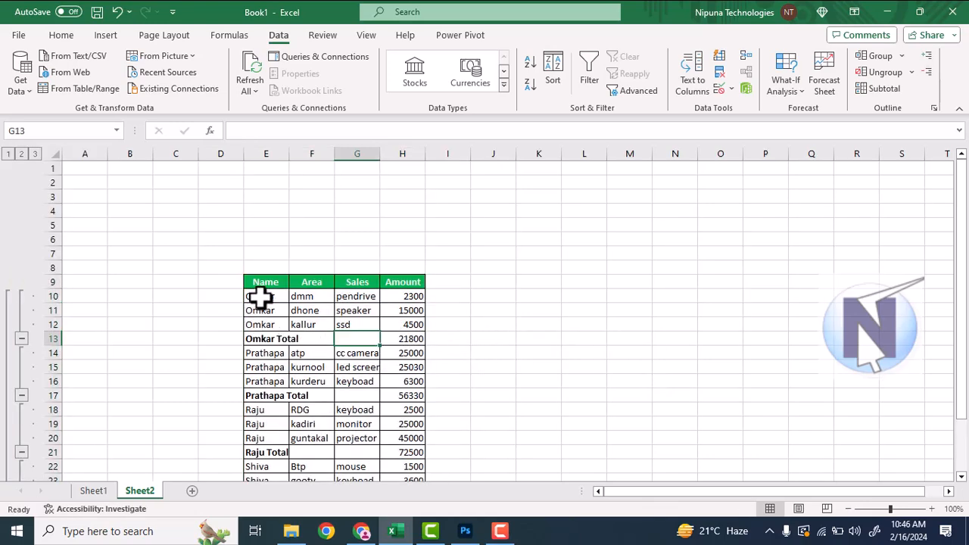
left_click(302, 299)
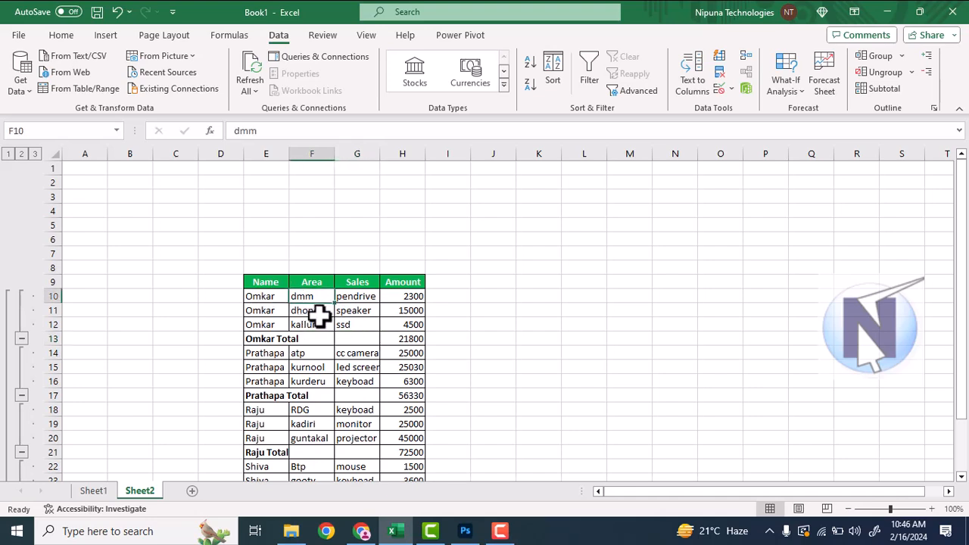
left_click(317, 315)
left_click(307, 321)
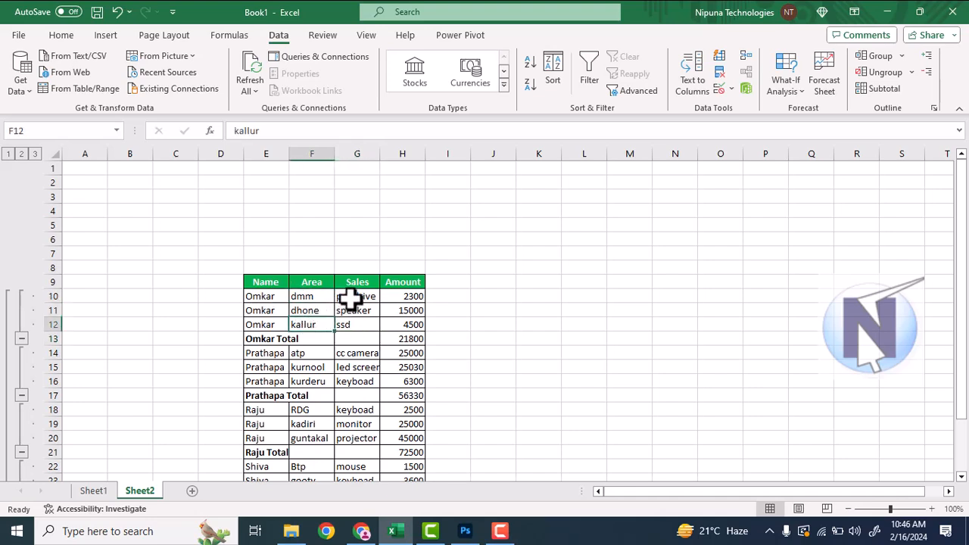
left_click(353, 324)
left_click(400, 297)
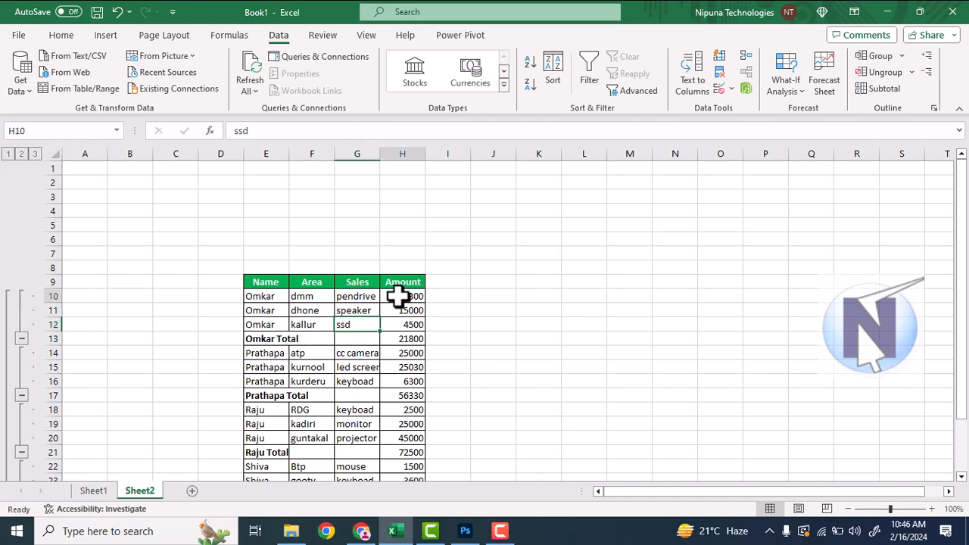
left_click(399, 312)
left_click_drag(260, 339, 409, 342)
left_click(409, 343)
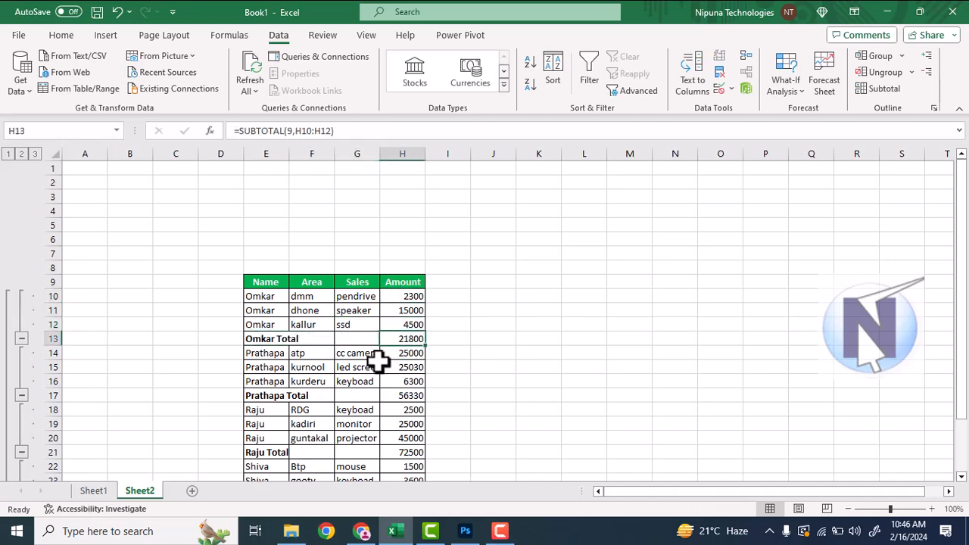
Step: Examine the second name group's names, areas, sales items and amounts in rows 14 to 16 and its subtotal in row 17
scroll(255, 329, "down", 1)
left_click_drag(260, 311, 266, 340)
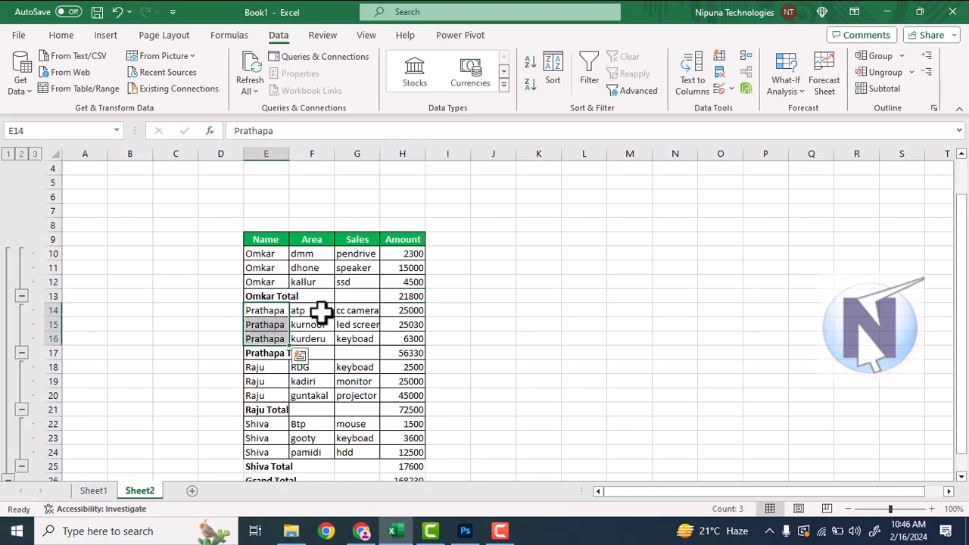
left_click_drag(320, 314, 327, 340)
left_click_drag(359, 310, 365, 341)
left_click_drag(409, 310, 409, 340)
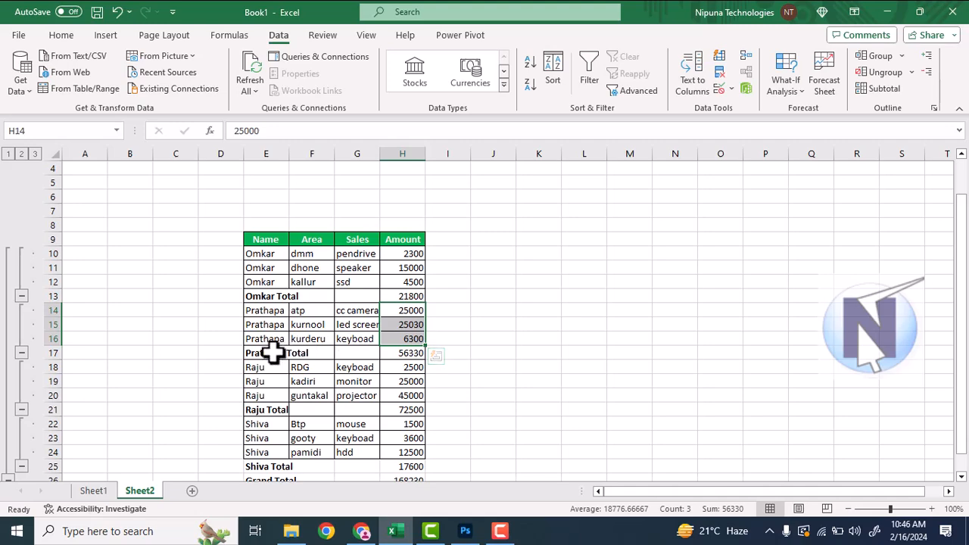
left_click_drag(274, 352, 424, 353)
Step: Examine the third group's subtotal in row 21, the last group in rows 22 to 25 and the grand total in row 26
left_click_drag(269, 410, 381, 405)
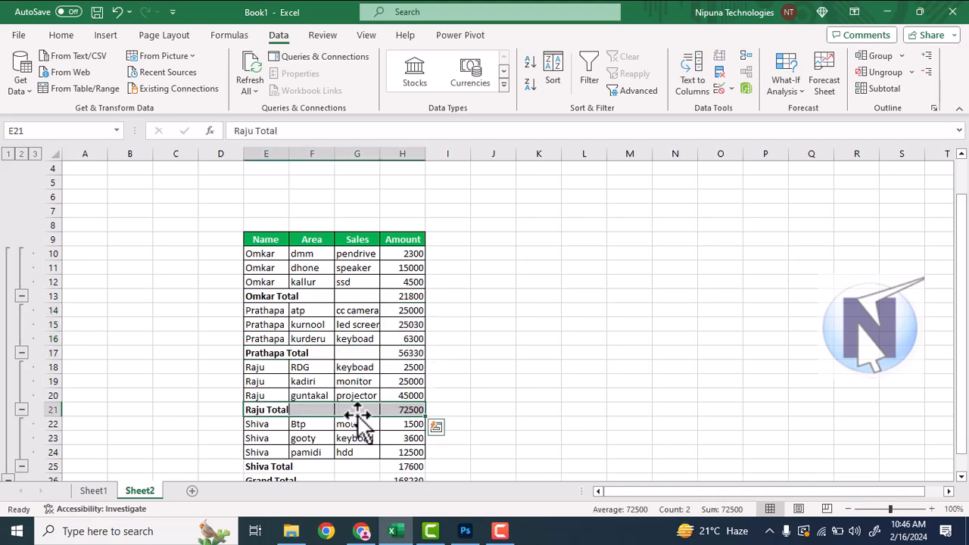
scroll(350, 411, "down", 2)
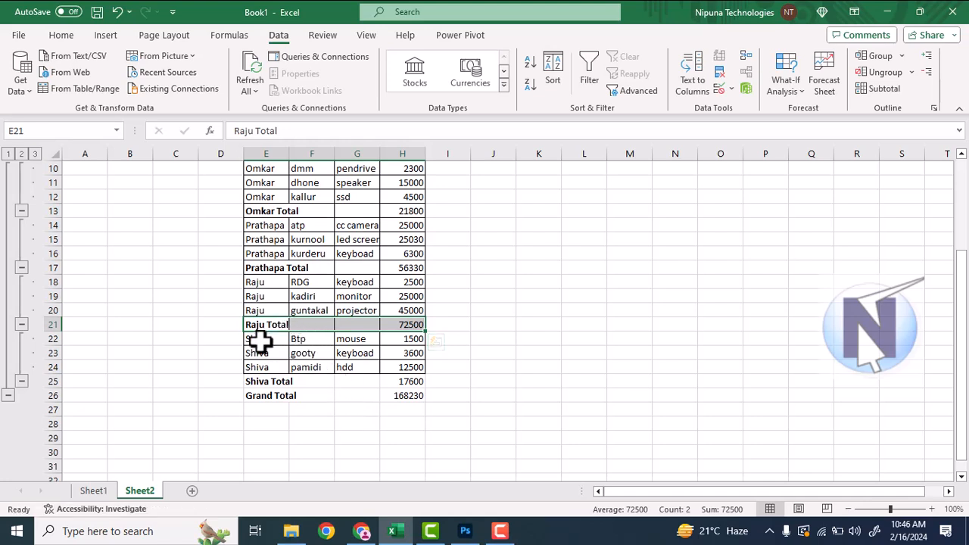
left_click_drag(260, 342, 397, 360)
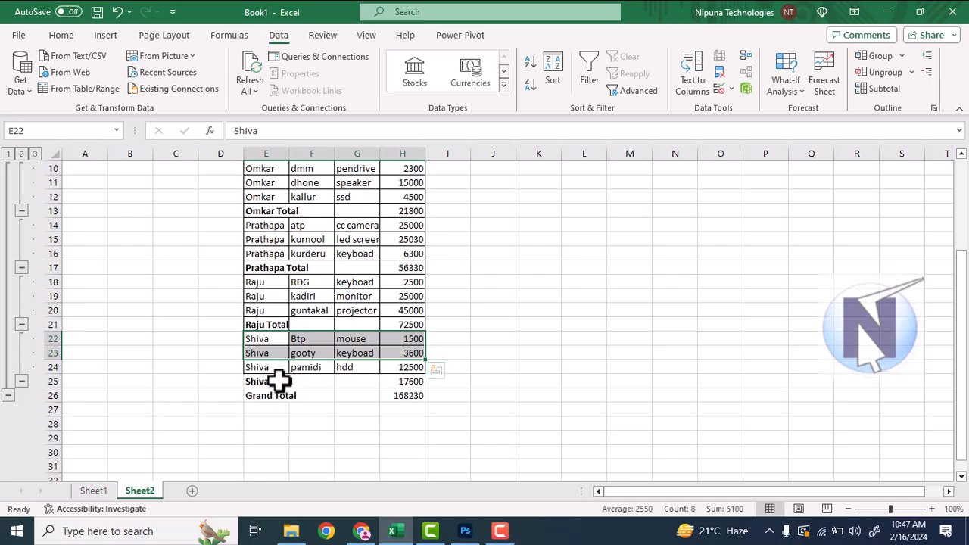
left_click(271, 383)
left_click_drag(262, 395, 409, 395)
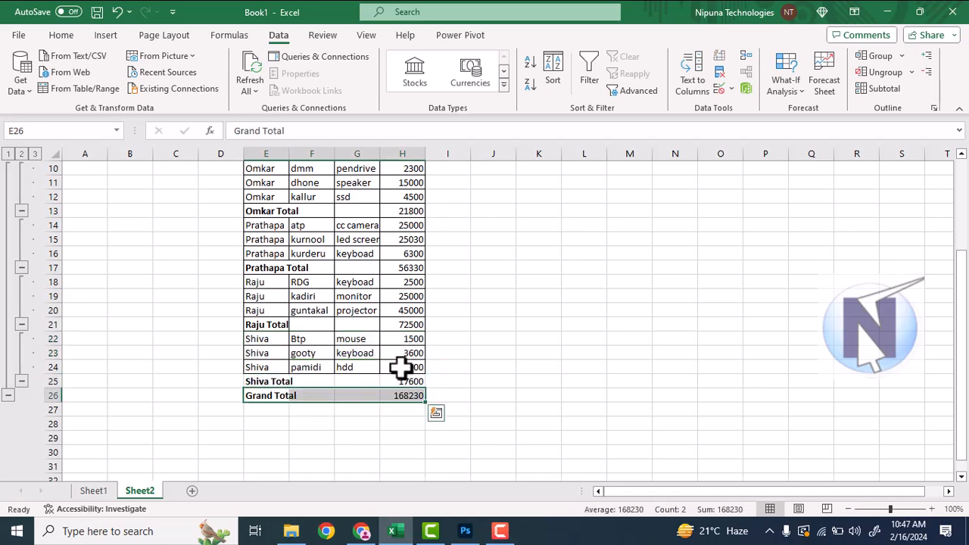
scroll(379, 312, "up", 3)
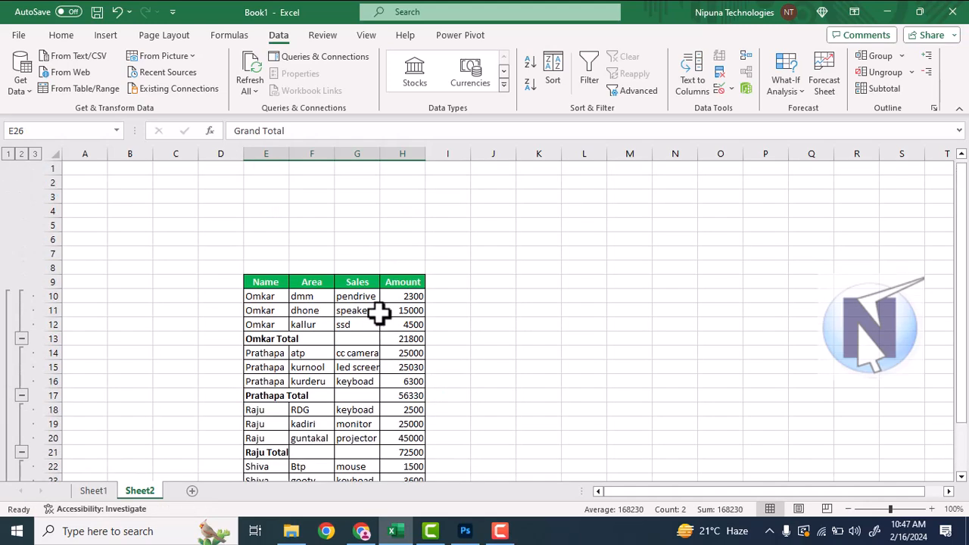
left_click(342, 298)
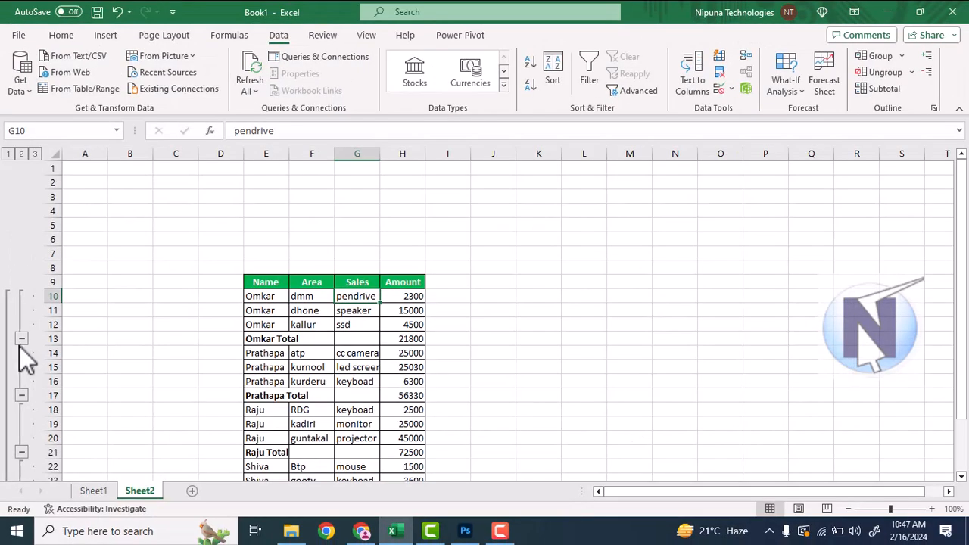
Step: Collapse all four name groups in the outline so only their subtotal rows and the grand total show
left_click(22, 339)
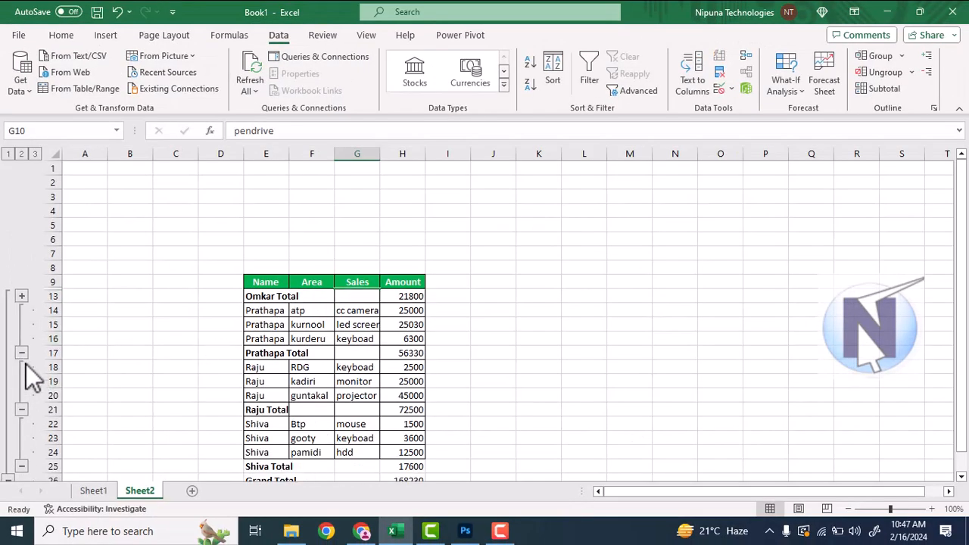
left_click(22, 353)
left_click(21, 367)
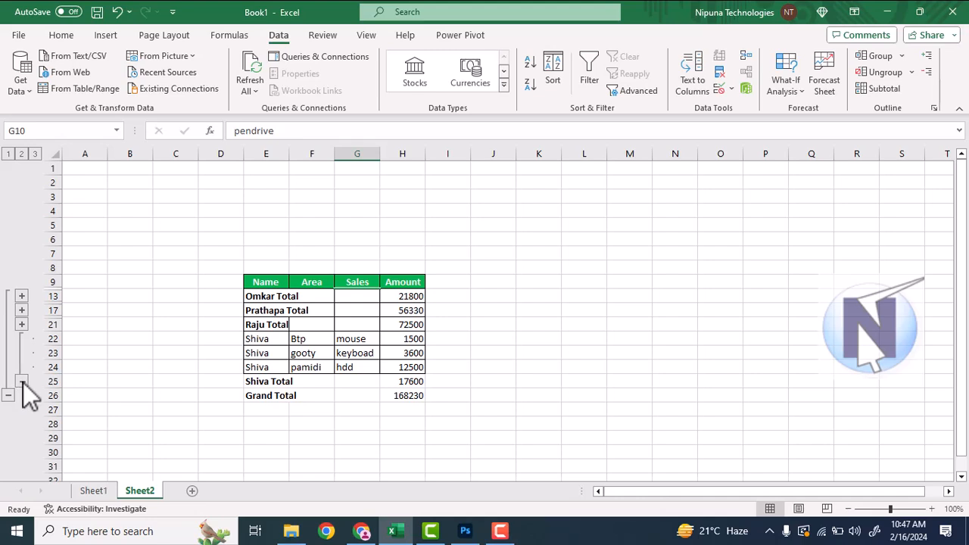
left_click(21, 381)
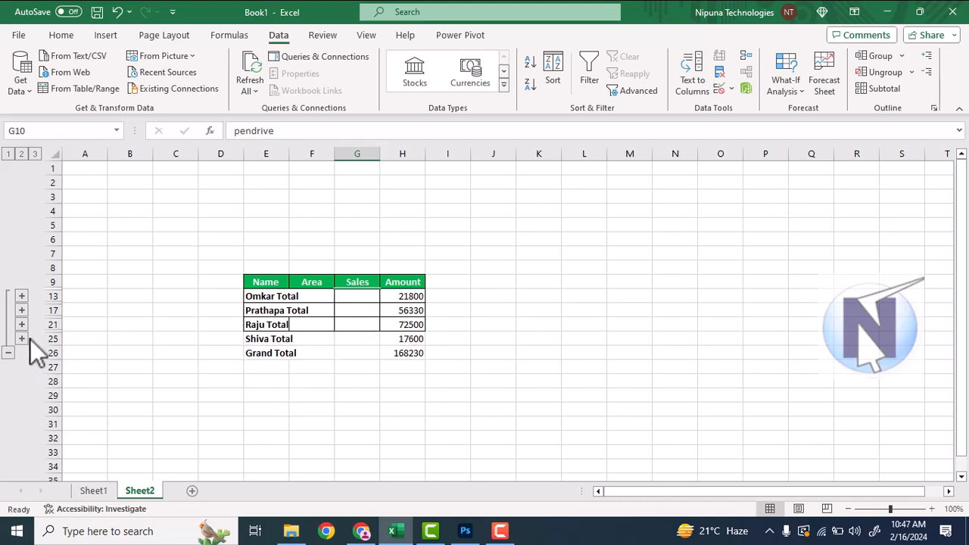
Step: Expand all four name groups again to show their detail rows, from the last group up to the first
left_click(22, 339)
left_click(22, 324)
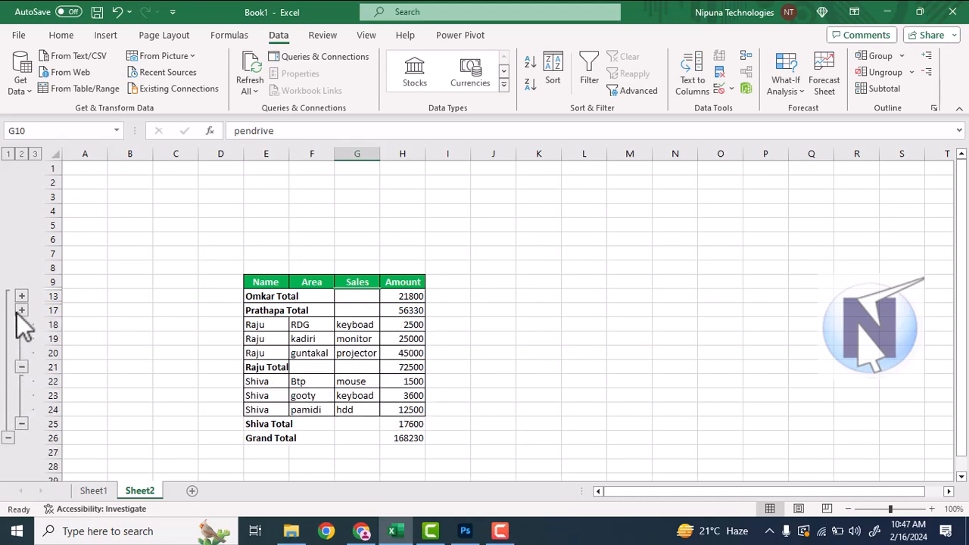
left_click(21, 310)
left_click(21, 296)
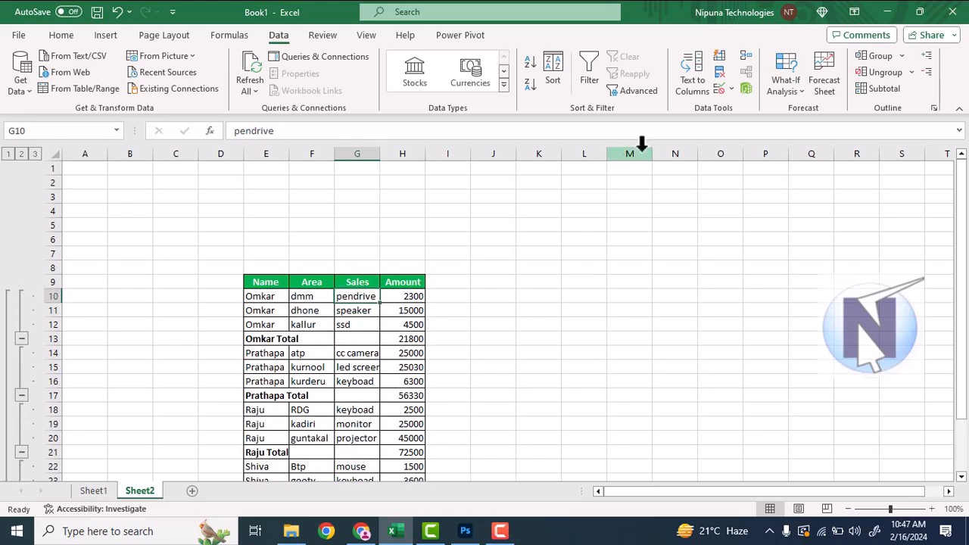
Step: Ungroup row 10 from the first name group's outline, using the Rows option
left_click(884, 71)
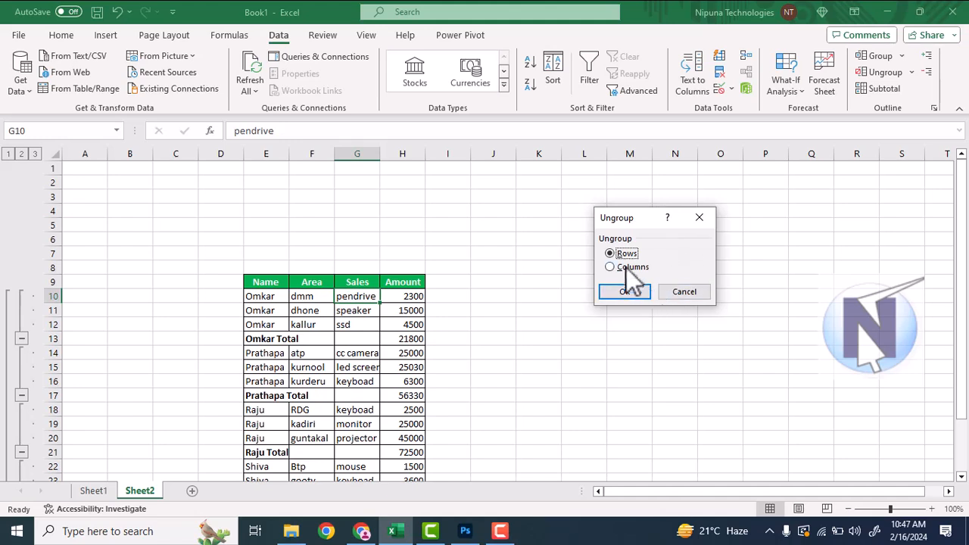
left_click(625, 291)
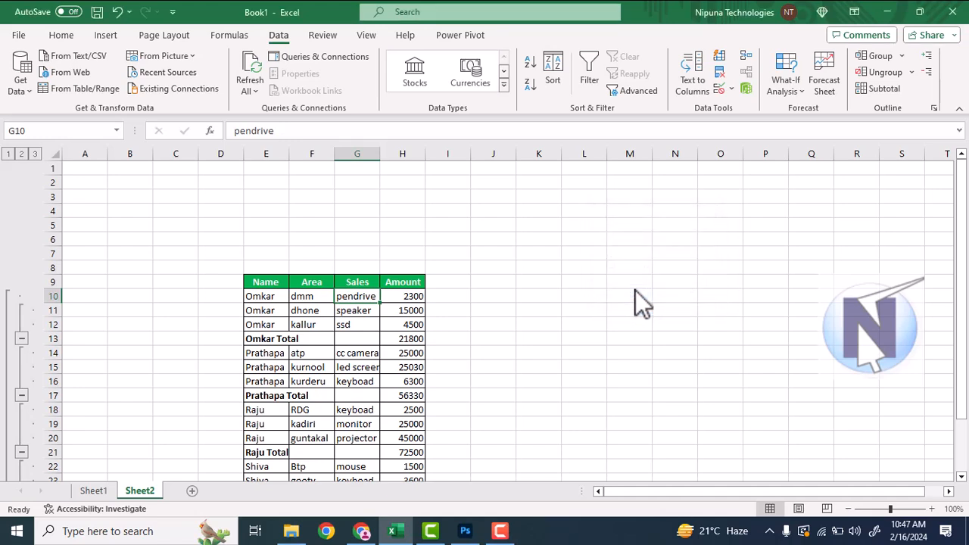
left_click(42, 311)
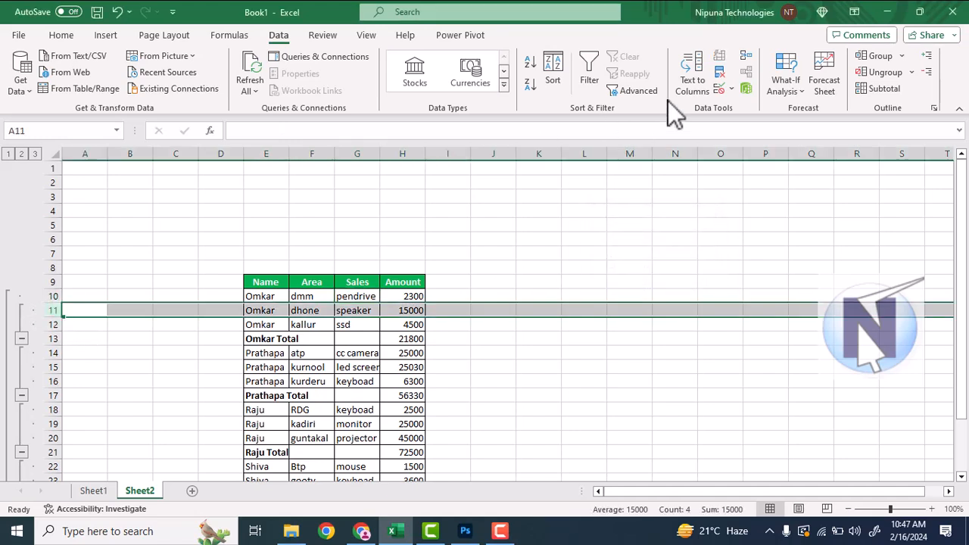
left_click(901, 80)
Step: Group row 10 back into the first name group's outline
left_click(47, 296)
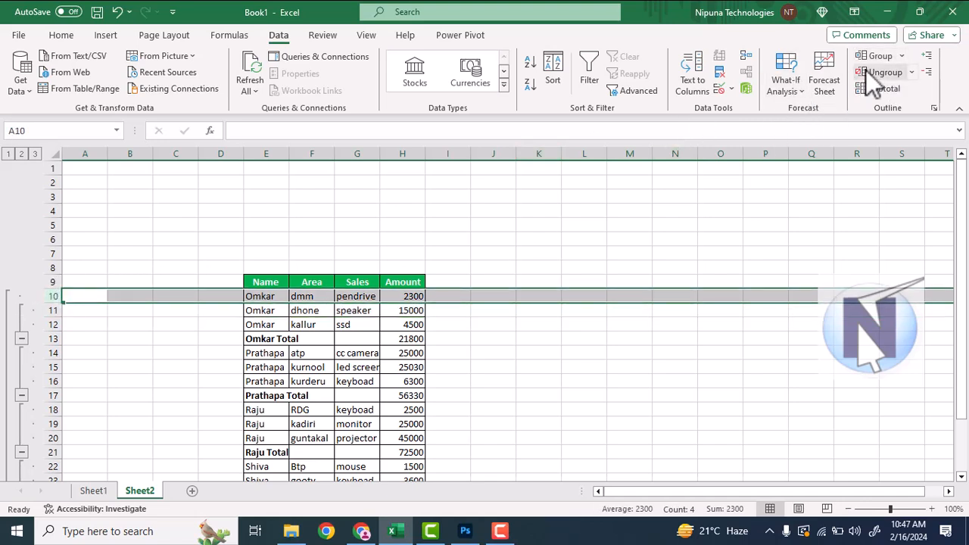
left_click(881, 56)
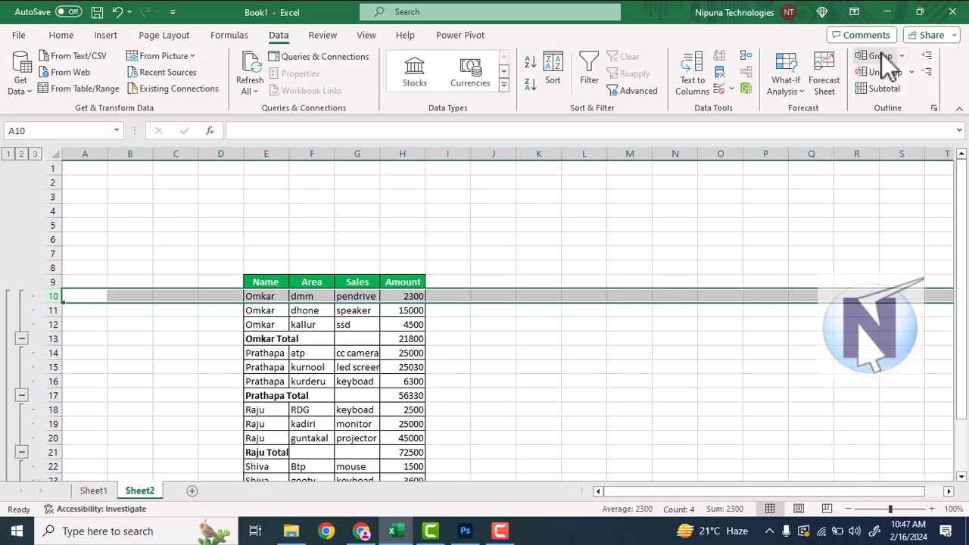
left_click(21, 339)
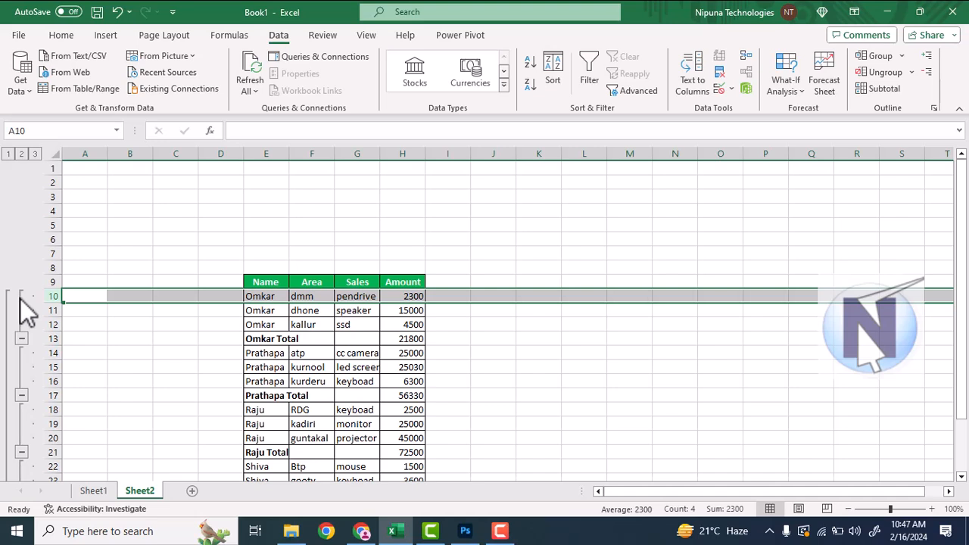
left_click(903, 59)
left_click(903, 56)
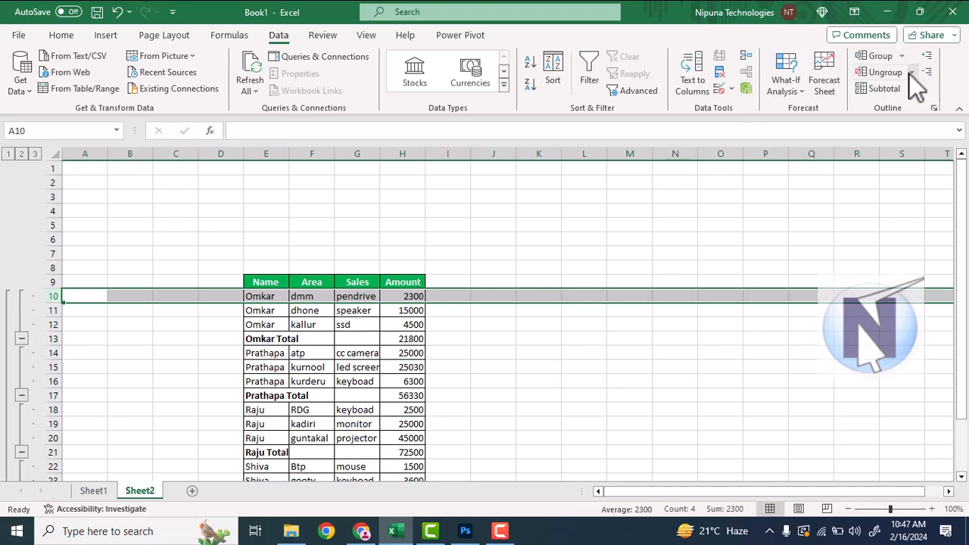
left_click(911, 73)
left_click(910, 73)
left_click(473, 352)
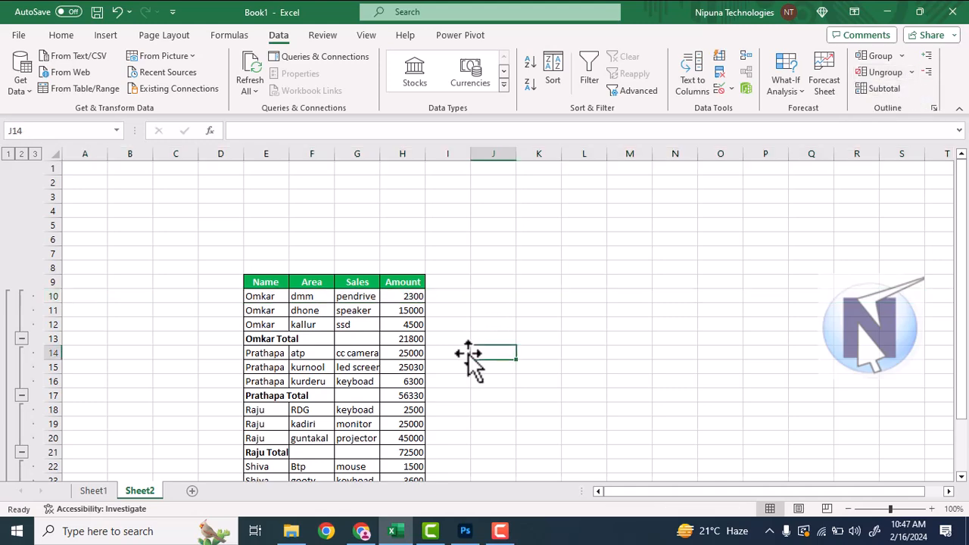
Step: Remove all subtotals from the sales table that starts at E9
scroll(462, 353, "down", 3)
scroll(310, 336, "up", 2)
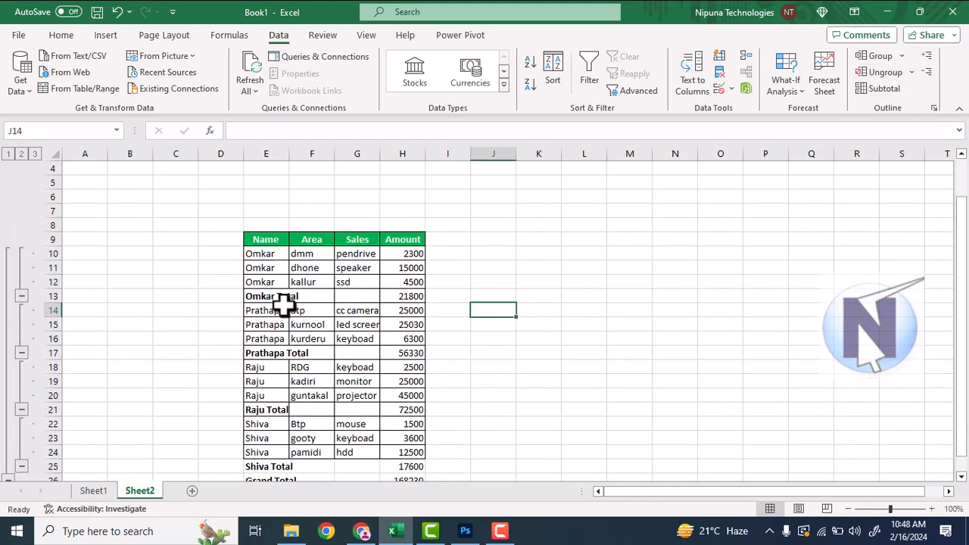
left_click_drag(265, 241, 415, 451)
left_click(898, 91)
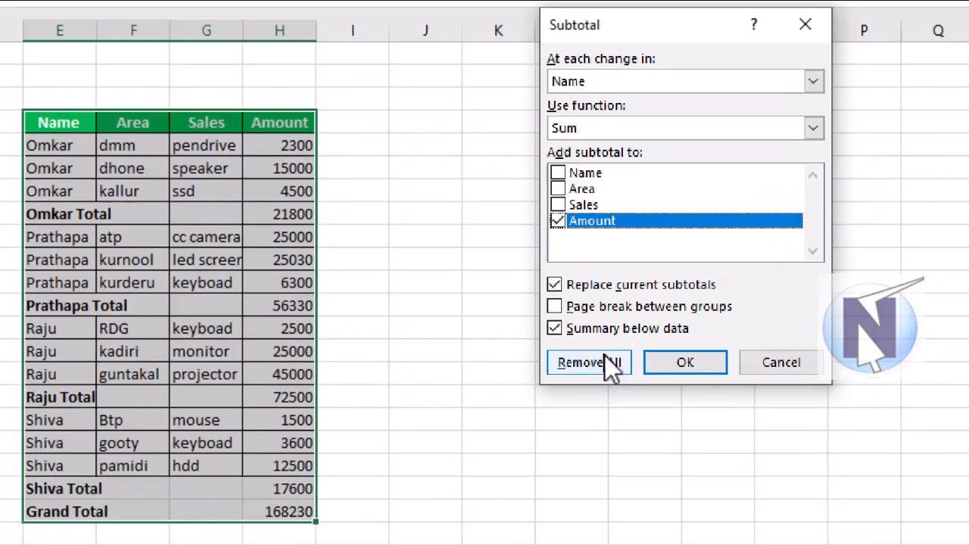
left_click(605, 357)
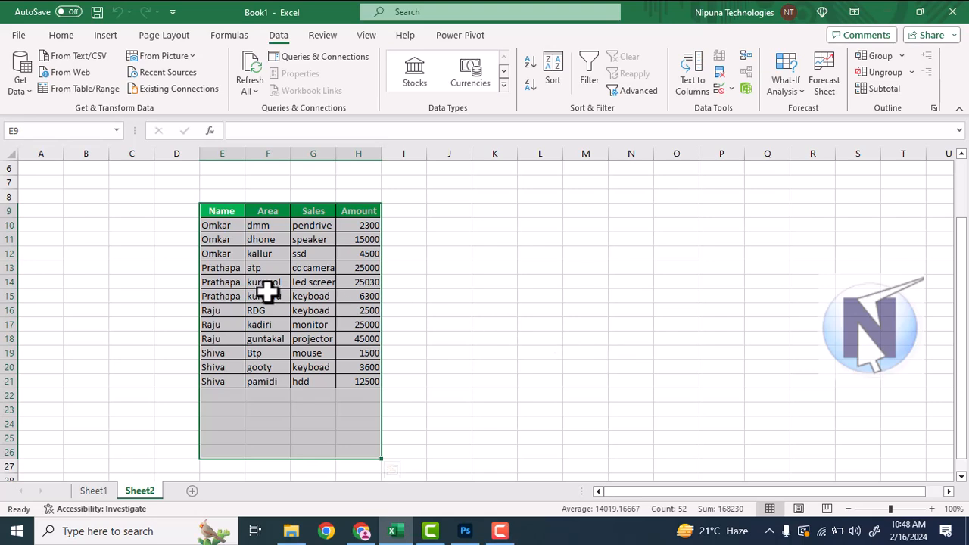
left_click(268, 291)
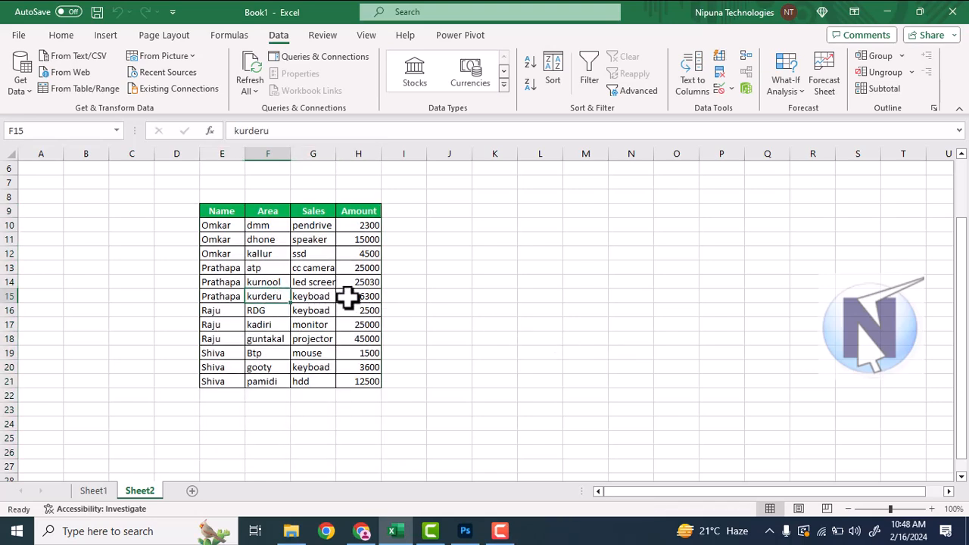
left_click(389, 285)
left_click(328, 283)
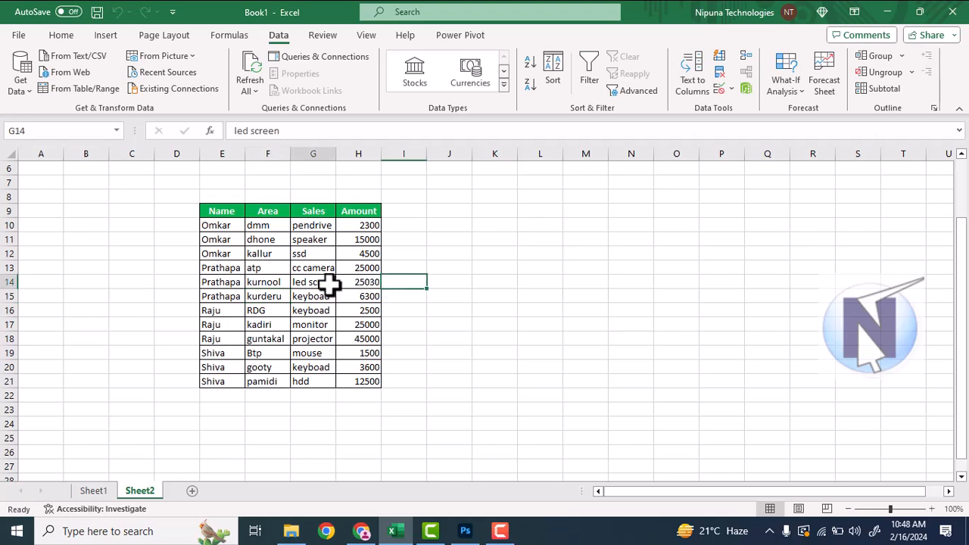
left_click(356, 286)
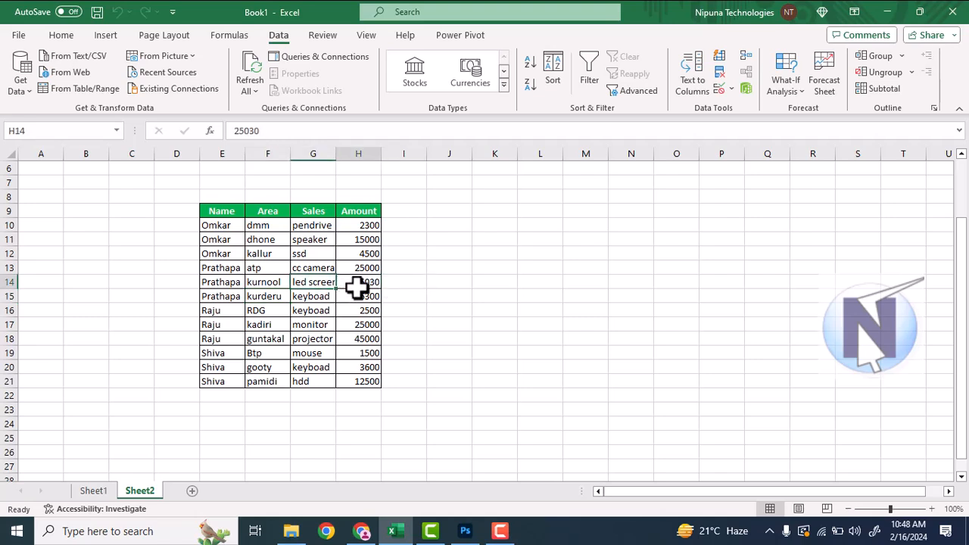
Step: Add subtotals to the table in E9:H21 at each change in Name, using Sum on the Area, Sales and Amount columns
left_click_drag(216, 225, 369, 388)
left_click_drag(230, 211, 363, 388)
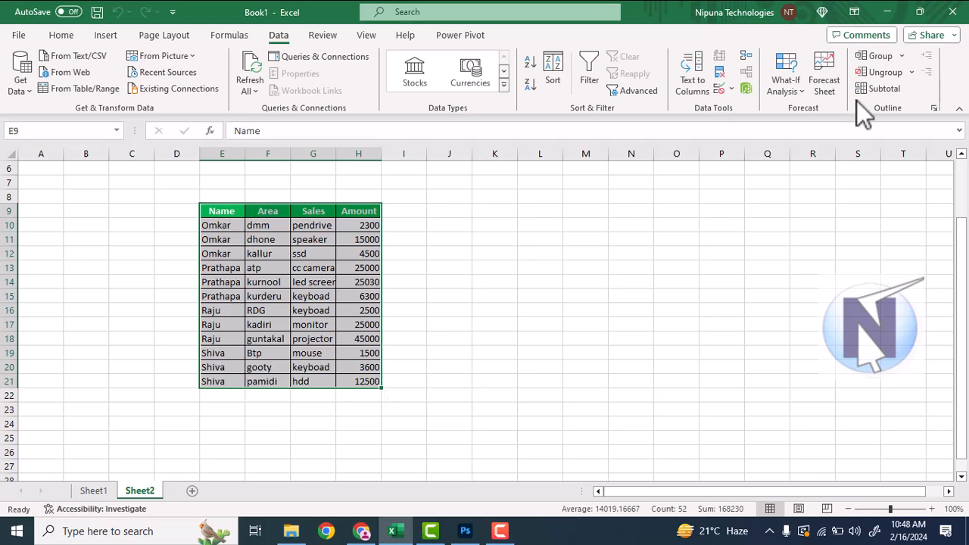
left_click(878, 89)
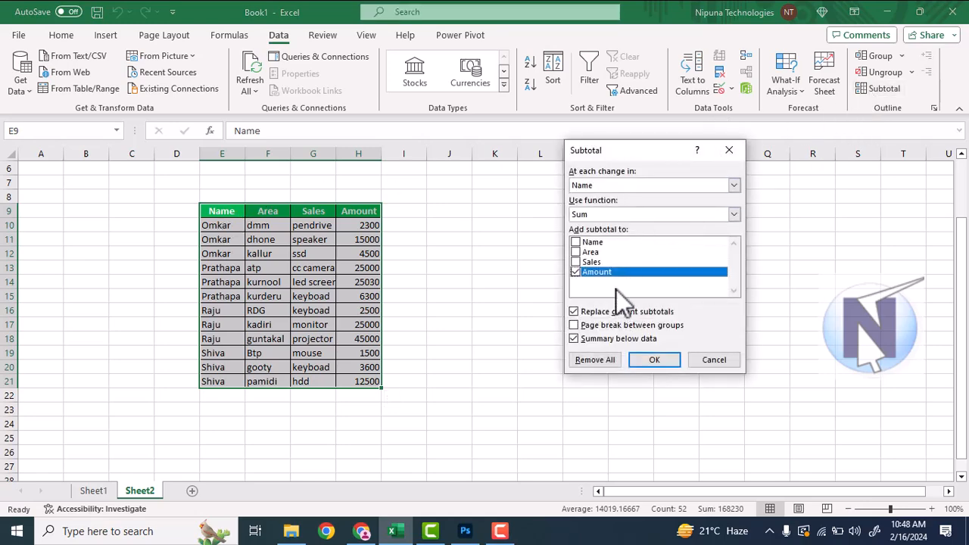
left_click(576, 272)
left_click(575, 252)
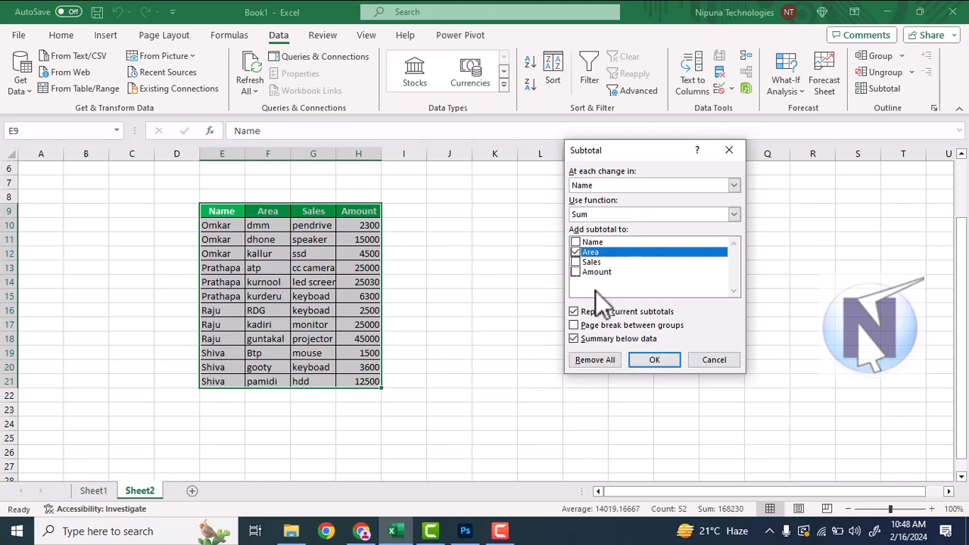
left_click(587, 274)
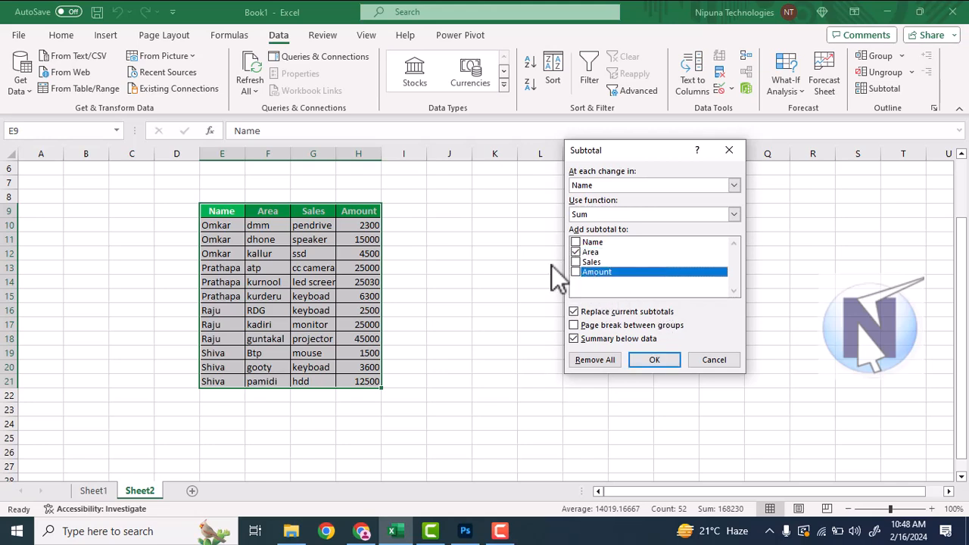
left_click(576, 262)
left_click(575, 272)
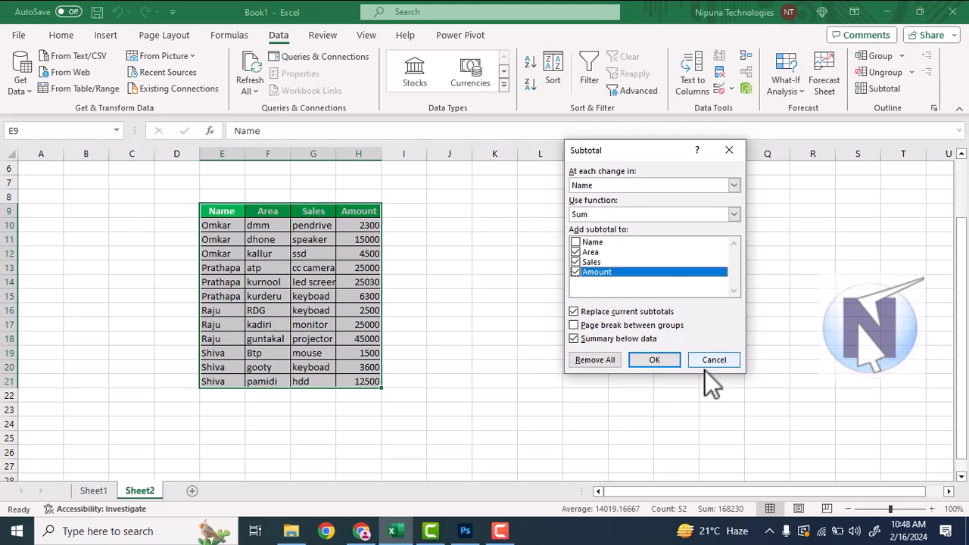
left_click(655, 359)
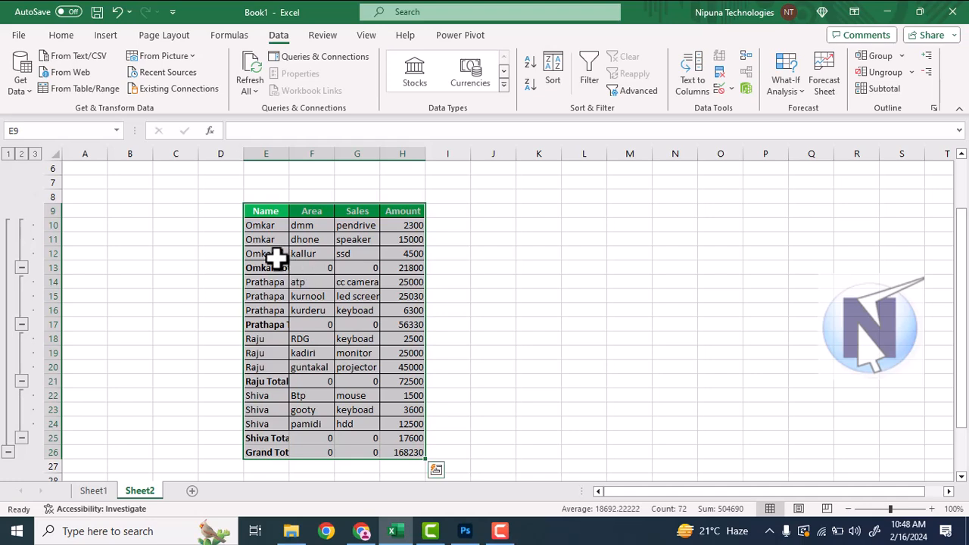
Step: Examine the first name group's Area and Sales subtotals in F13 and G13
left_click(324, 267)
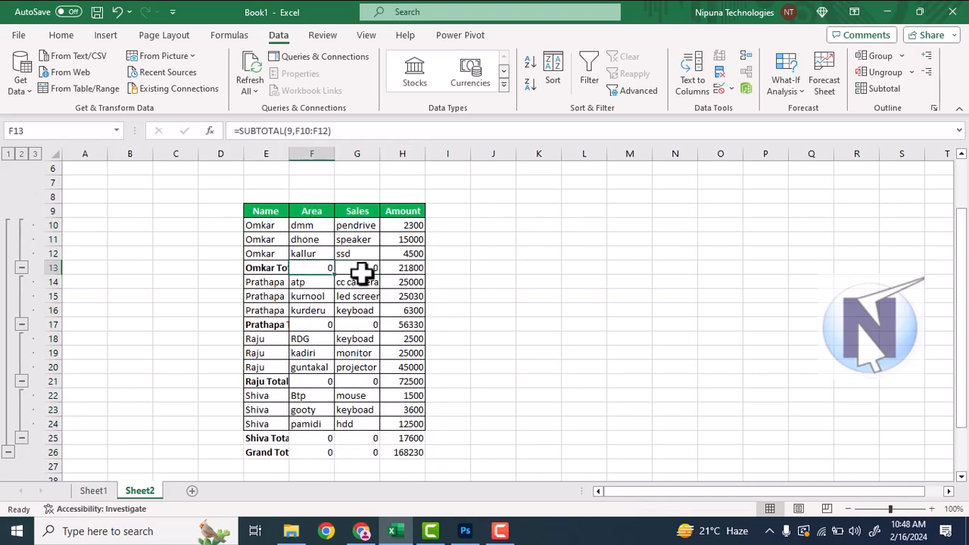
left_click(371, 267)
left_click(322, 269)
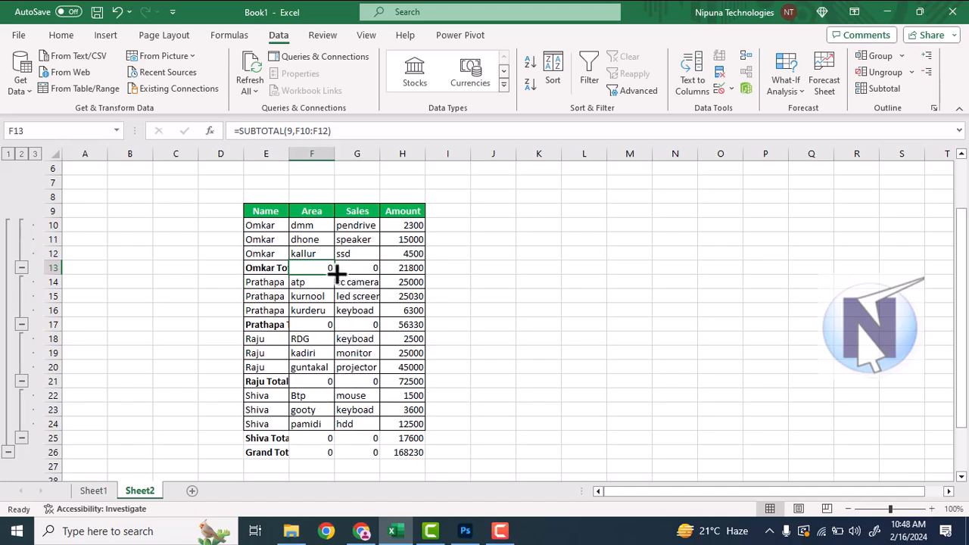
Step: Replace the subtotals in E9:H26 with Sum subtotals on the Amount column only, at each change in Name
left_click_drag(265, 211, 404, 457)
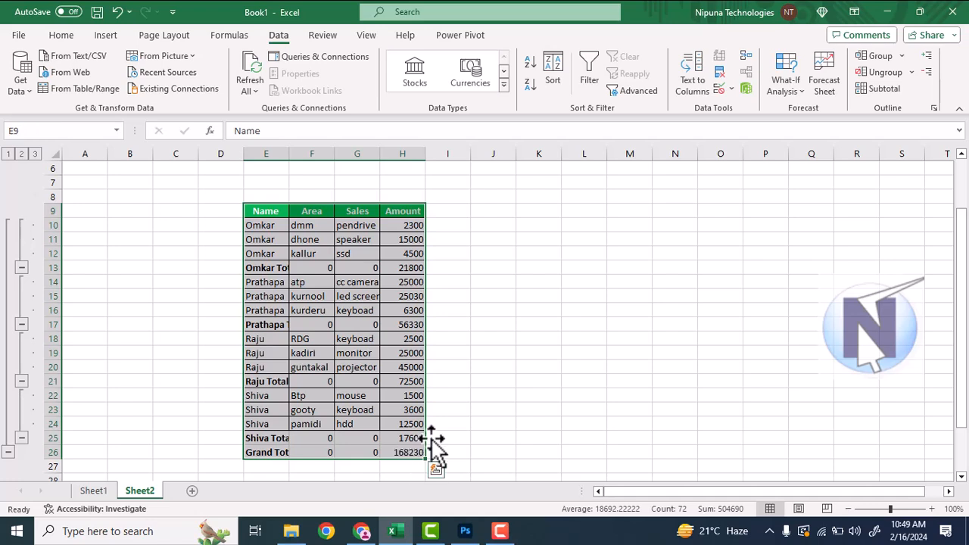
left_click(883, 89)
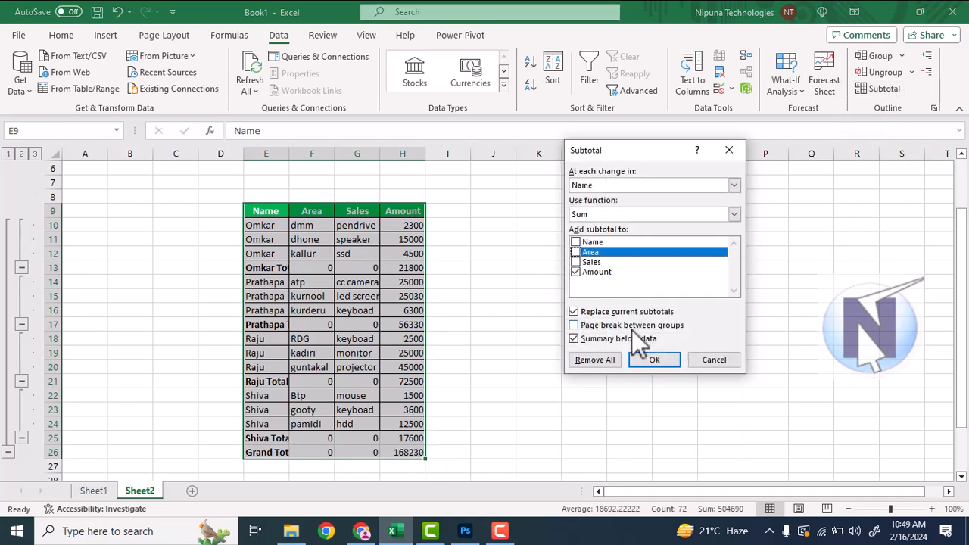
left_click(654, 359)
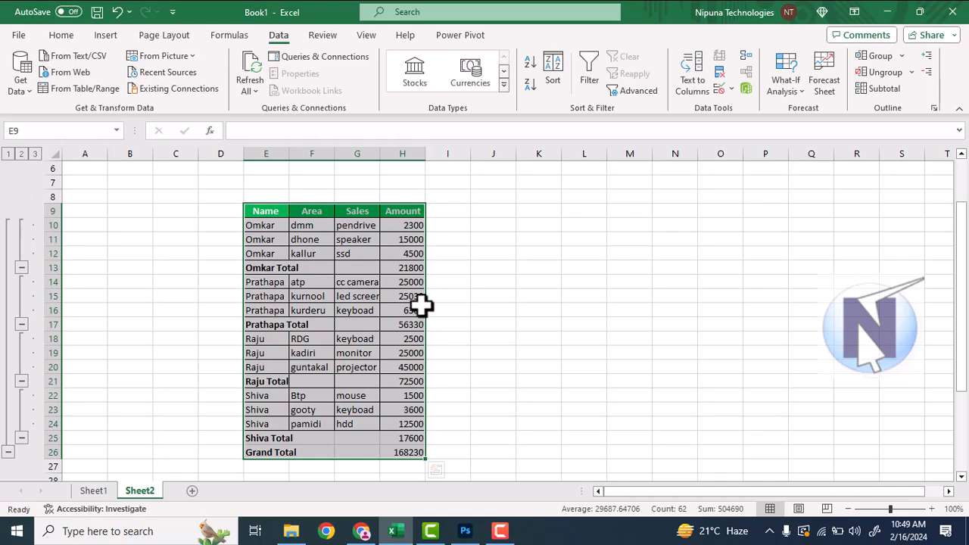
Step: Remove all subtotals from the sales table and deselect it by selecting empty cell M20
left_click(887, 89)
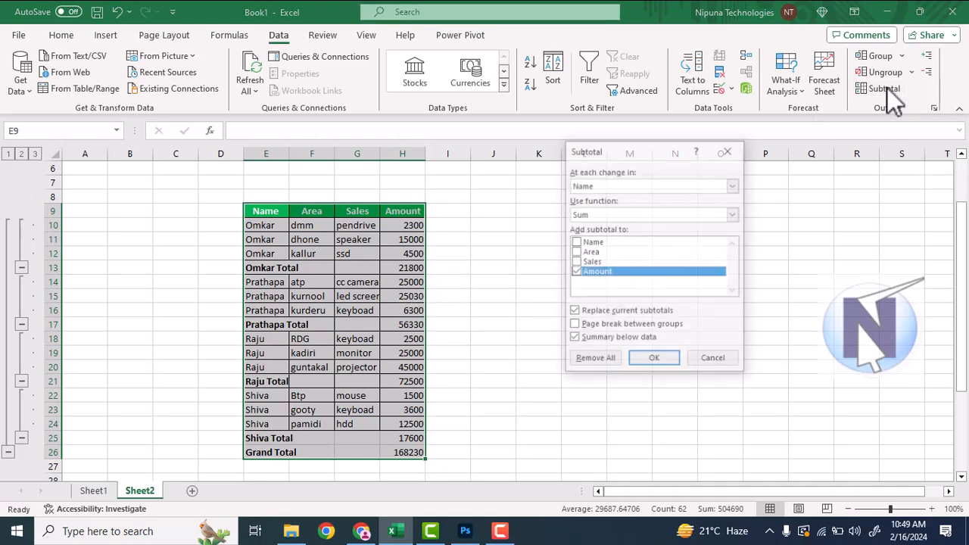
left_click(593, 361)
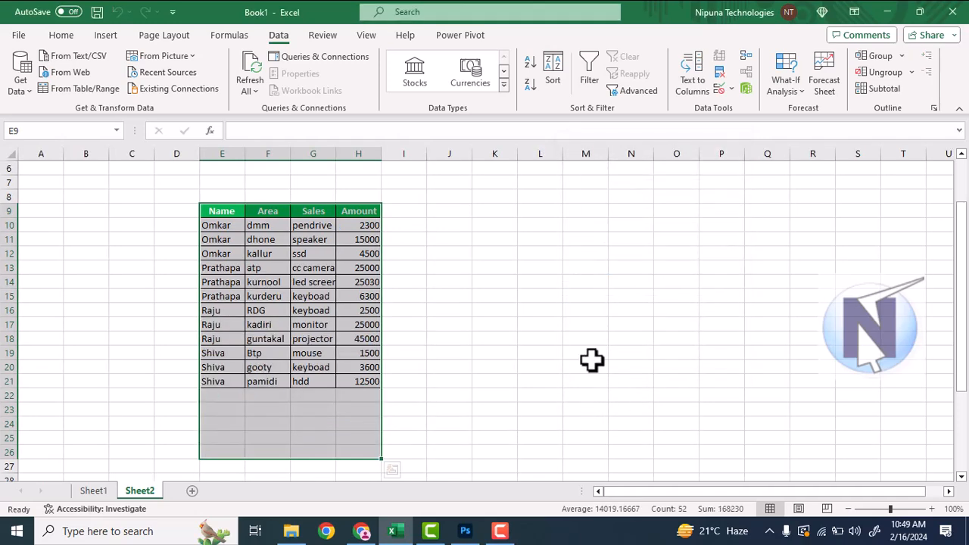
left_click(592, 361)
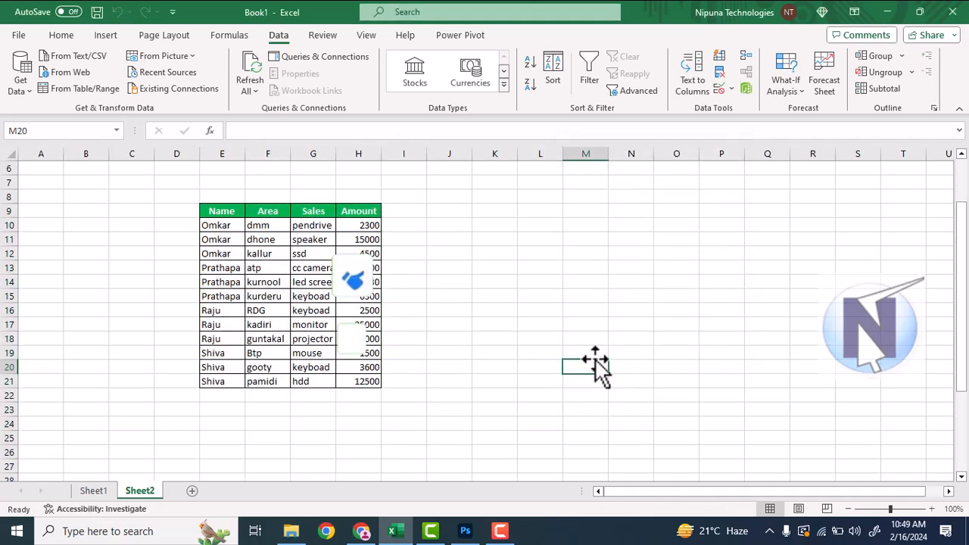